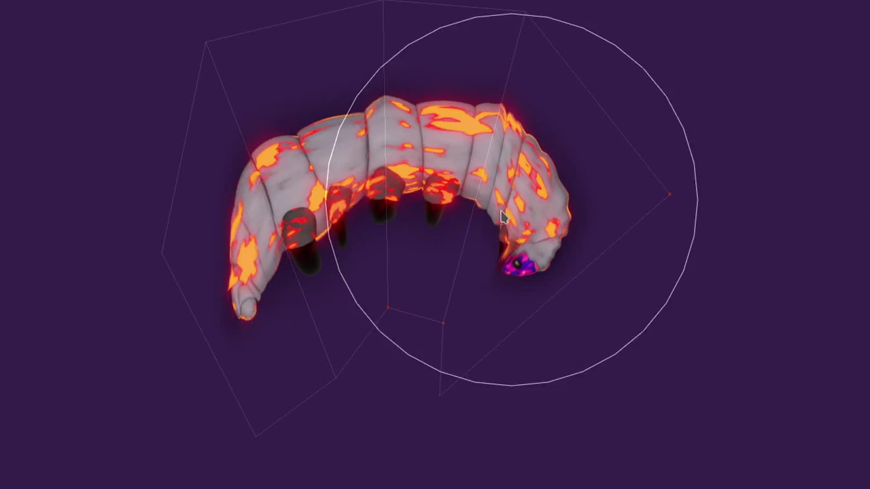
Reshape the caterpillar's warp grid so its body straightens and its head end stretches outward and downward.
right_click_drag(510, 198, 448, 230)
left_click(576, 270)
right_click_drag(548, 227, 627, 250)
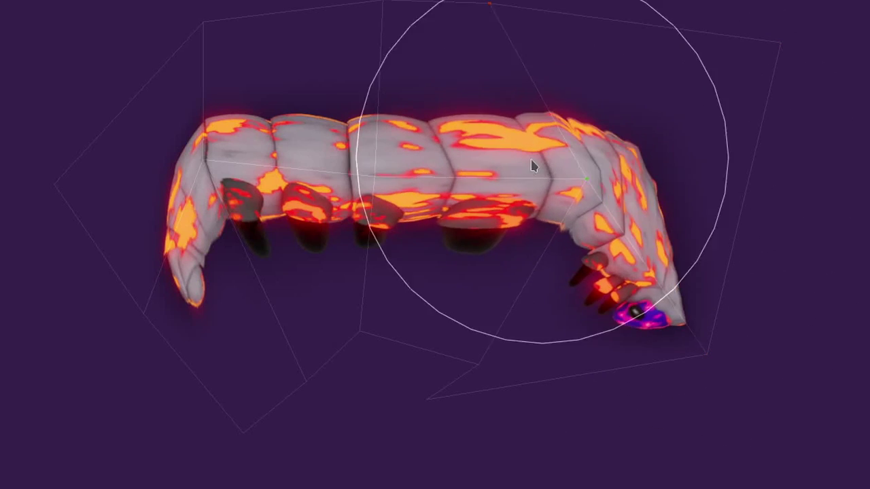
right_click_drag(534, 167, 527, 216)
right_click_drag(559, 136, 540, 166)
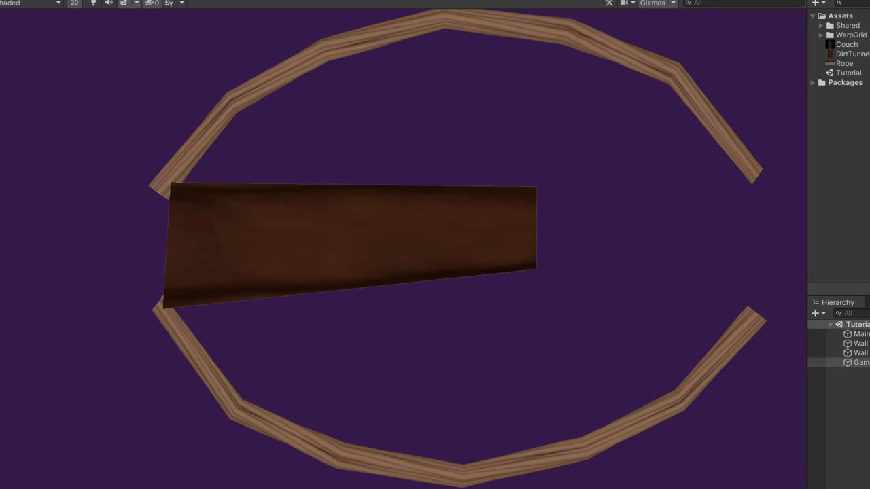
Stretch the dirt texture to fill the left half between the rope walls and fade out its side edges.
mouse_move(476, 272)
left_mouse_down()
mouse_move(282, 374)
mouse_move(360, 100)
left_mouse_up()
left_click_drag(225, 115, 247, 456)
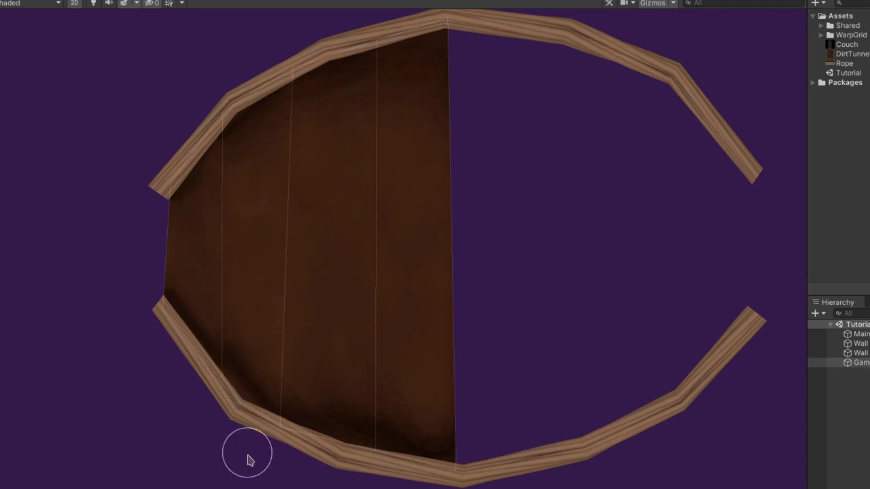
right_click_drag(493, 110, 499, 181)
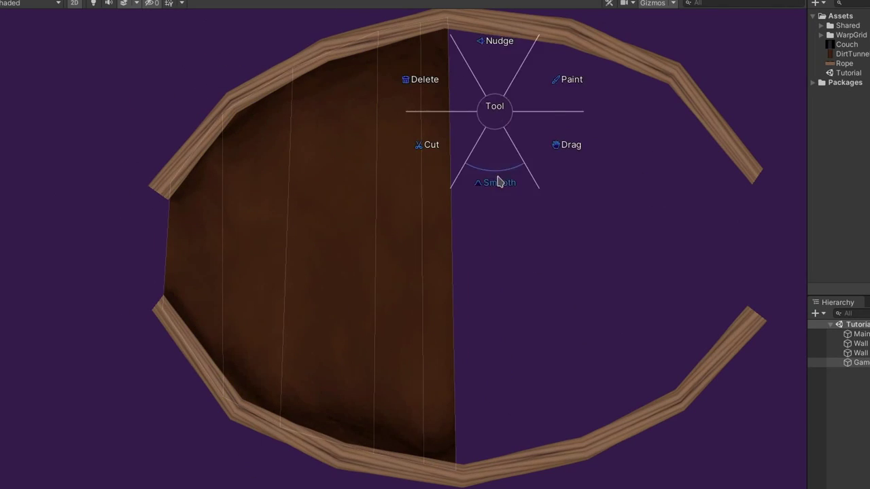
right_click_drag(499, 180, 570, 80)
left_click_drag(441, 47, 431, 439)
Duplicate the dirt piece and move the copy over the right half of the tunnel.
key("e")
key("ctrl+d")
key("w")
left_click_drag(461, 243, 698, 255)
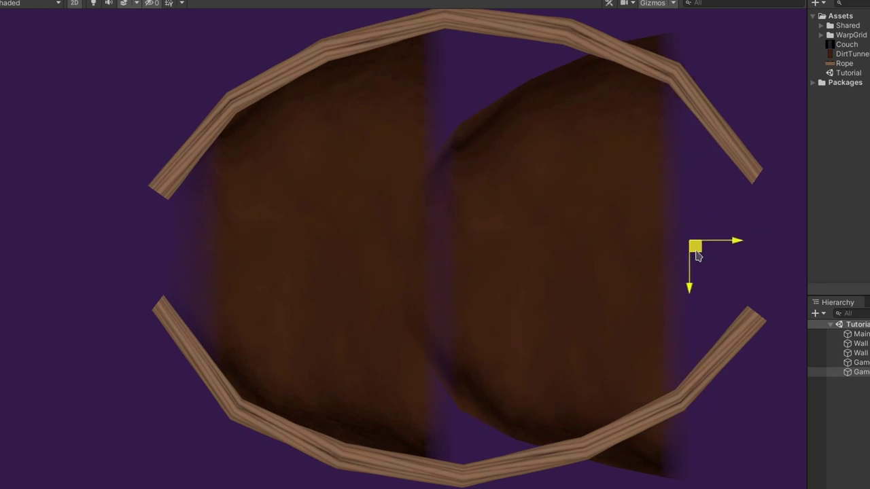
Fit the dirt copy's upper and lower edge points to the curved rope walls.
left_click_drag(462, 124, 422, 29)
left_click_drag(461, 410, 421, 469)
left_click_drag(530, 80, 509, 20)
left_click_drag(516, 441, 495, 470)
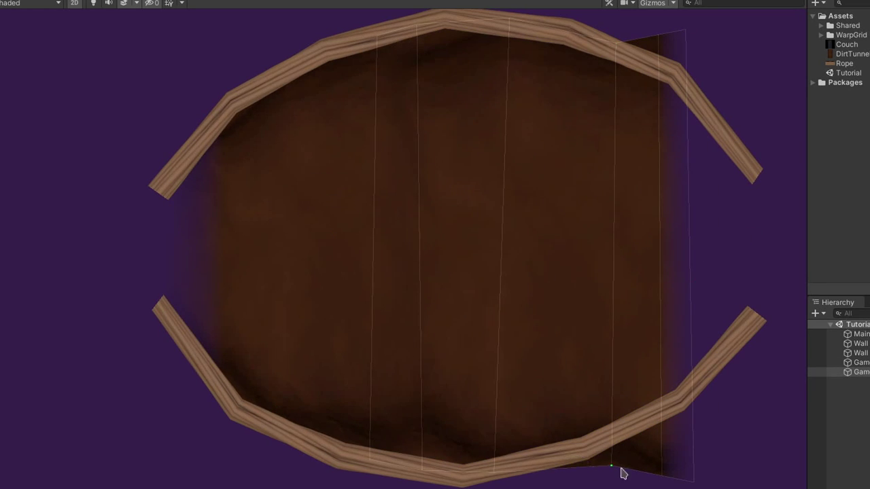
left_click_drag(666, 478, 674, 402)
left_click_drag(666, 35, 675, 75)
Add two horizontal cuts across the dirt copy and move its inner left points farther left.
left_click(712, 189)
left_click(709, 277)
left_click_drag(374, 164, 299, 170)
left_click_drag(367, 307, 296, 315)
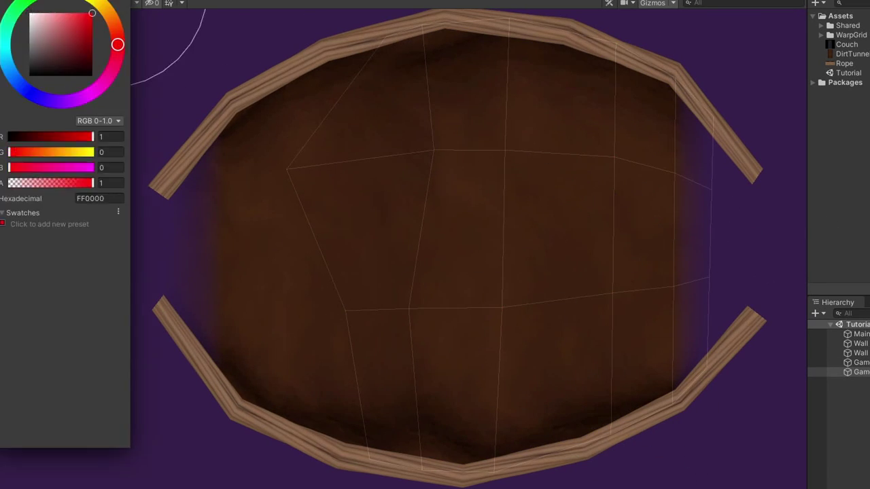
Paint the middle of the dirt copy red and add two horizontal cuts across the original dirt piece.
left_click_drag(506, 130, 622, 292)
left_click(859, 363)
right_click_drag(334, 238, 285, 267)
left_click(289, 187)
left_click(285, 328)
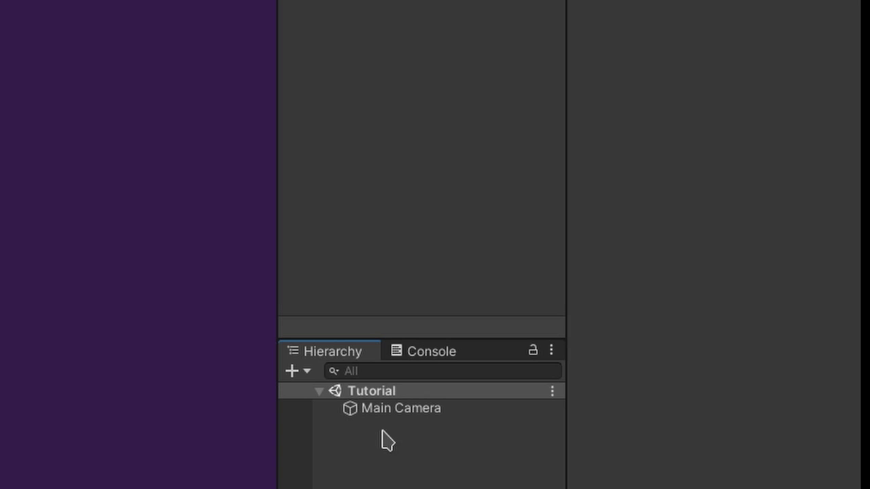
Create an empty object named Warp in the Tutorial scene.
right_click(385, 441)
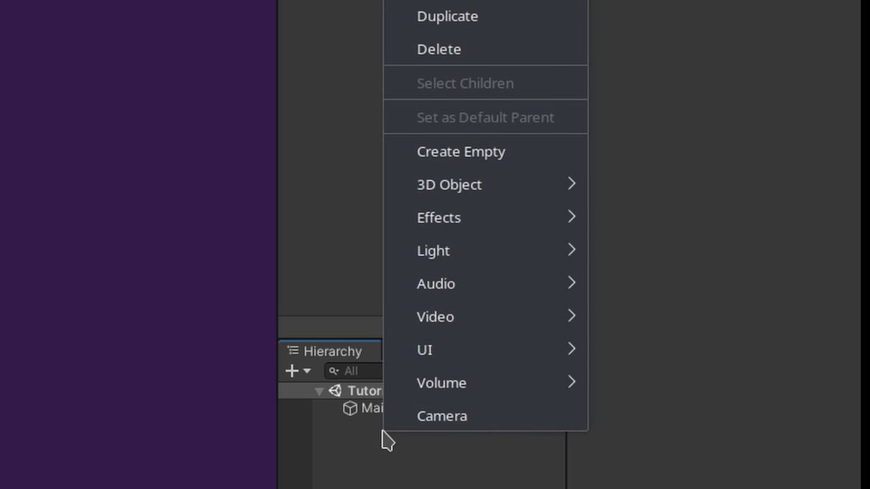
left_click(507, 156)
type("War")
type("p")
key("Return")
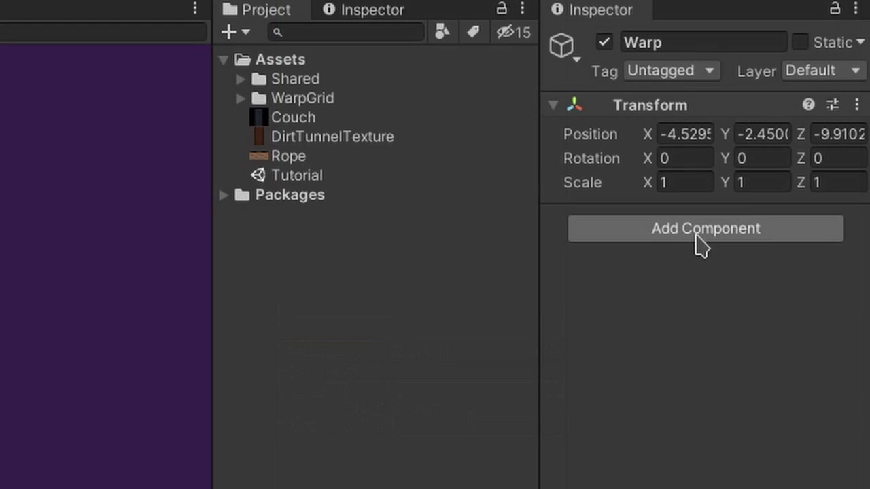
Add a Warp Grid component to the Warp object and assign the Rope texture to it.
left_click(697, 235)
type("war")
key("Return")
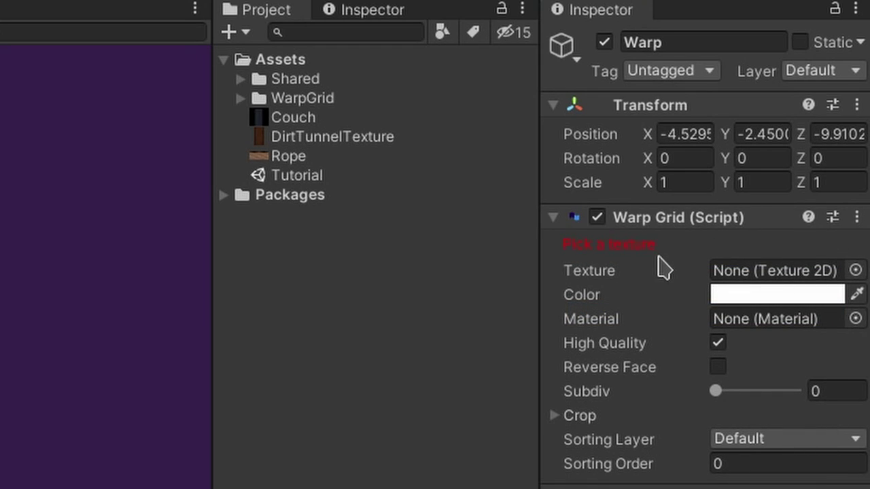
left_click(855, 271)
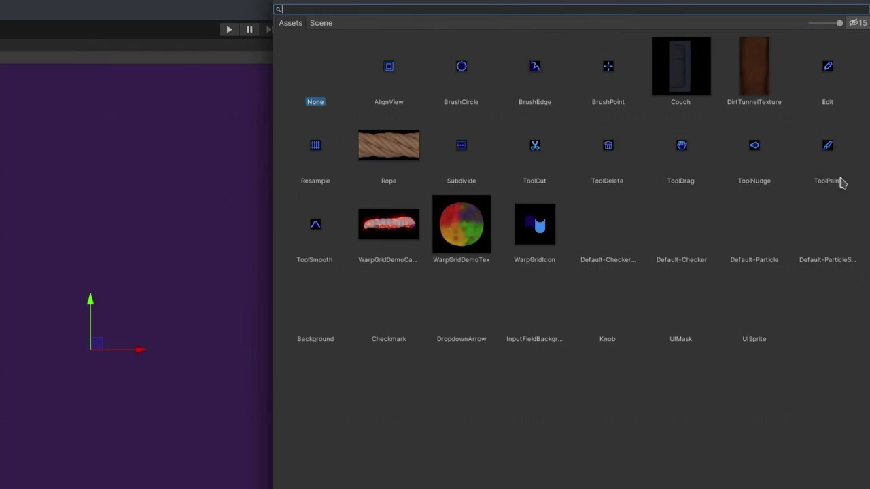
double_click(388, 148)
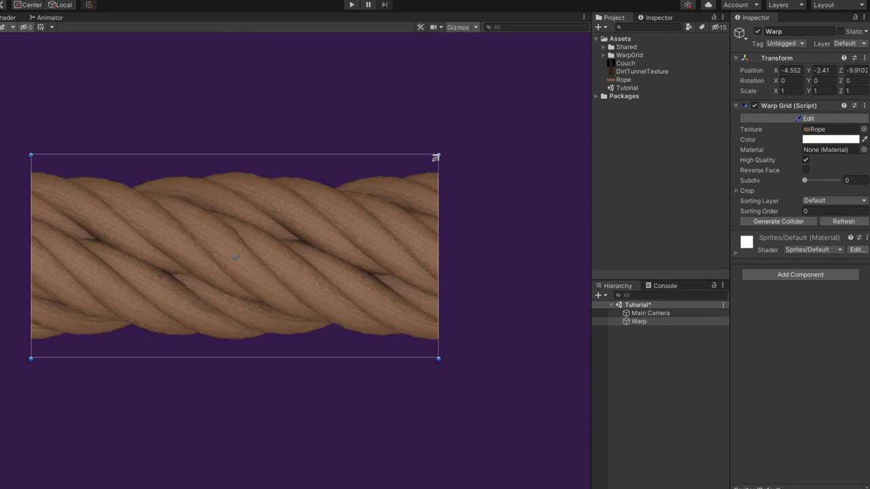
Turn on the Warp Grid's edit mode and distort the rope by moving its four corner points.
left_click_drag(437, 157, 438, 76)
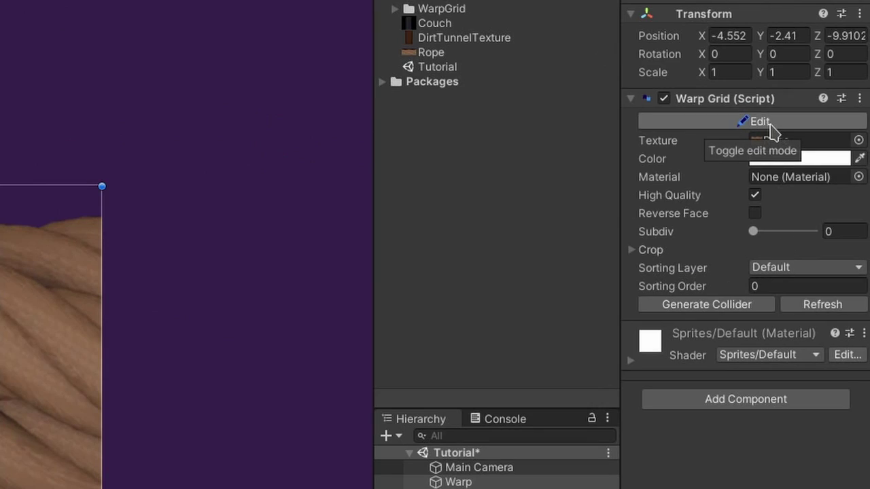
left_click(773, 126)
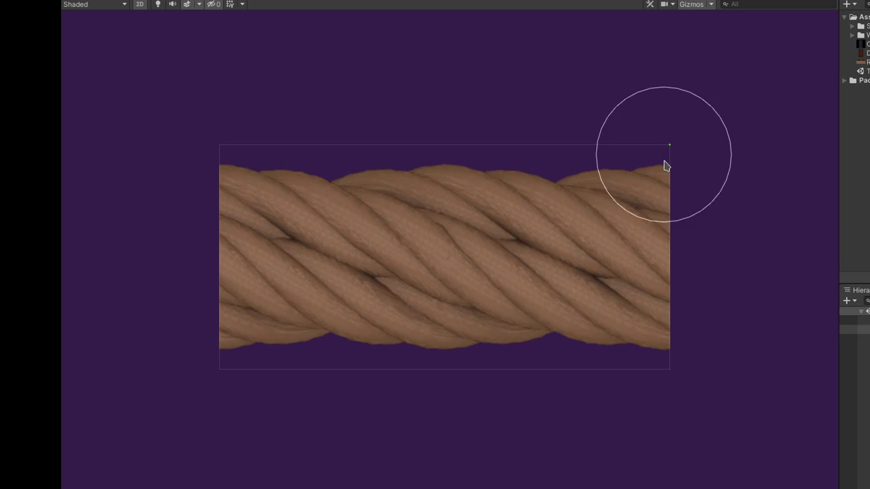
left_click_drag(676, 374, 760, 75)
left_click_drag(220, 144, 176, 126)
left_click_drag(220, 371, 260, 403)
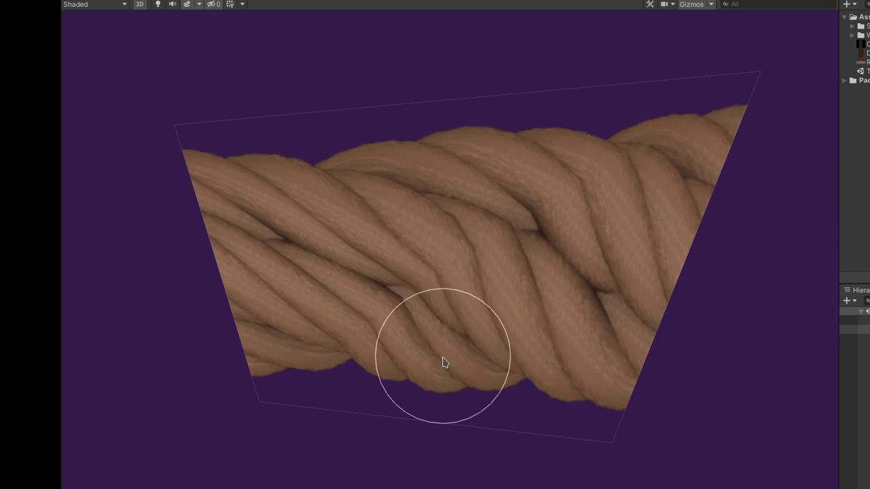
left_click_drag(760, 74, 627, 133)
left_click_drag(176, 127, 247, 153)
left_click_drag(612, 442, 635, 392)
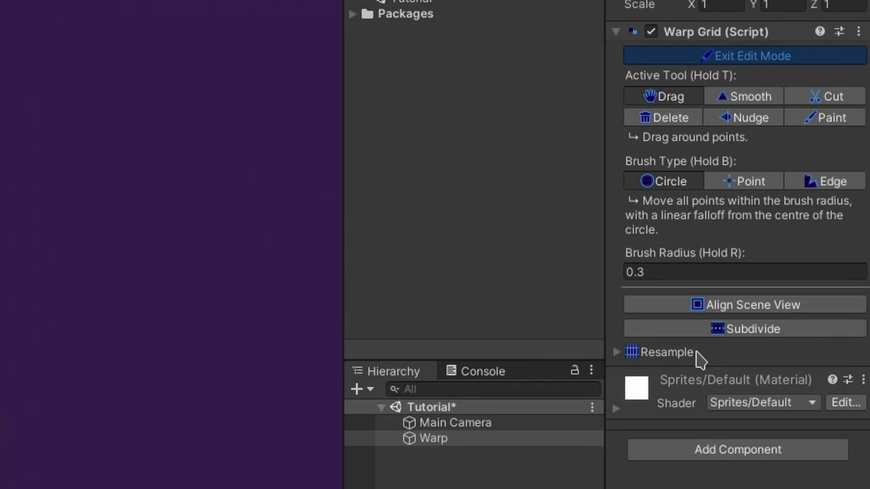
Resample the rope's warp grid to a width and height of 32, trying the double and half options.
left_click(666, 352)
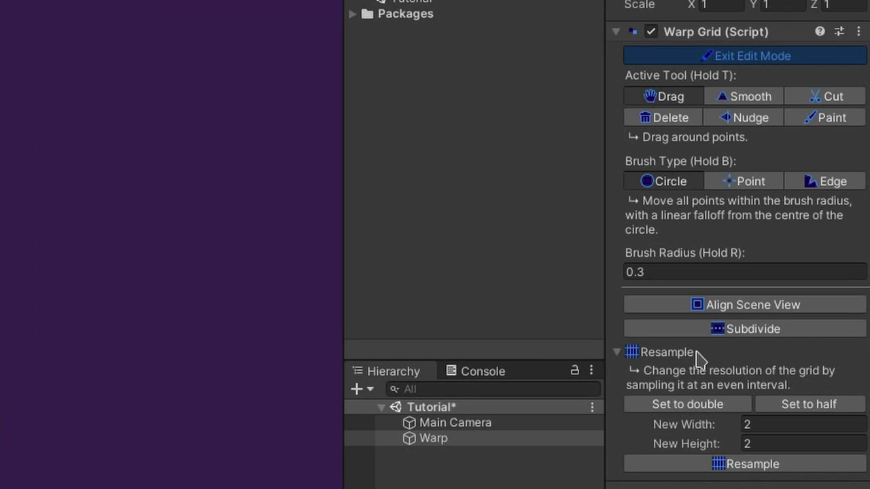
left_click(675, 414)
left_click(675, 414)
left_click(675, 414)
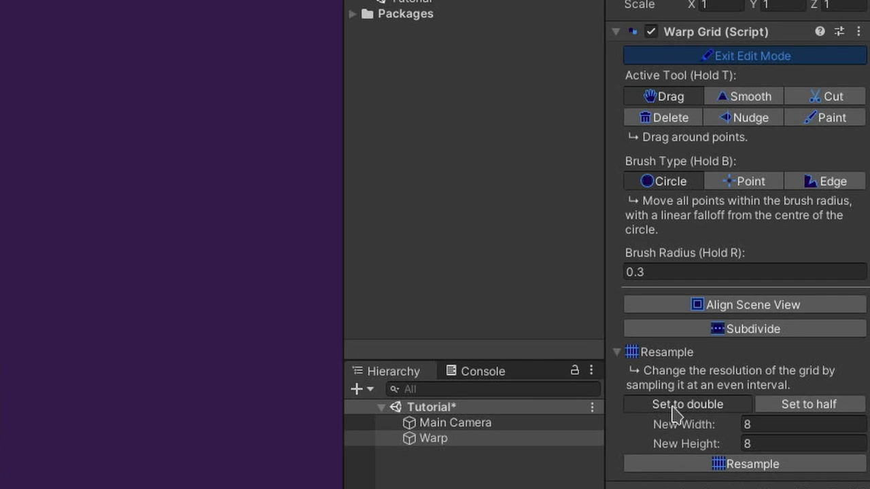
left_click(675, 414)
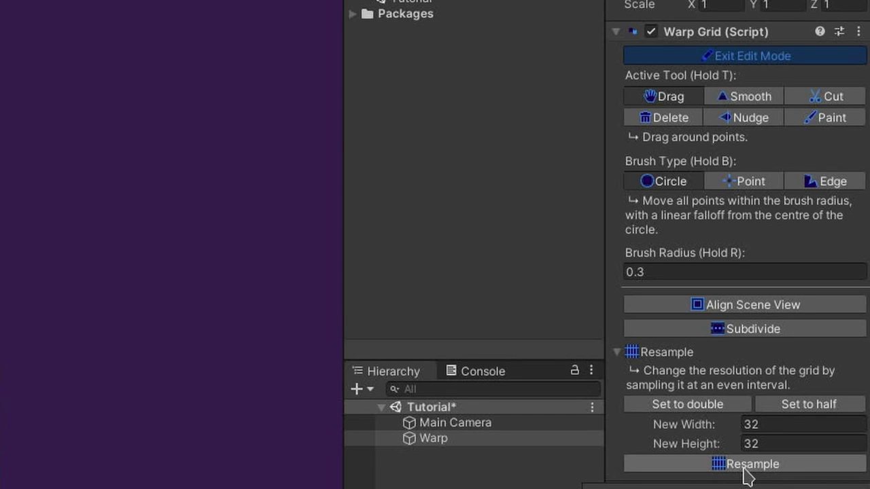
left_click(793, 425)
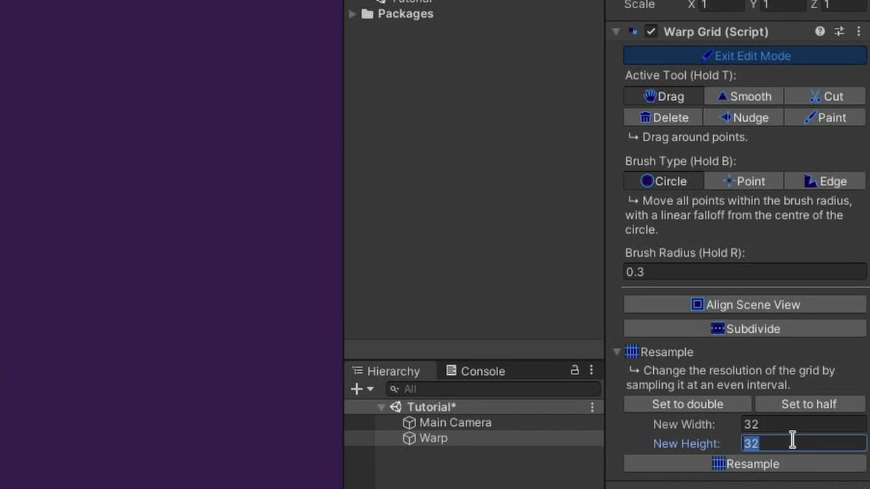
left_click(780, 468)
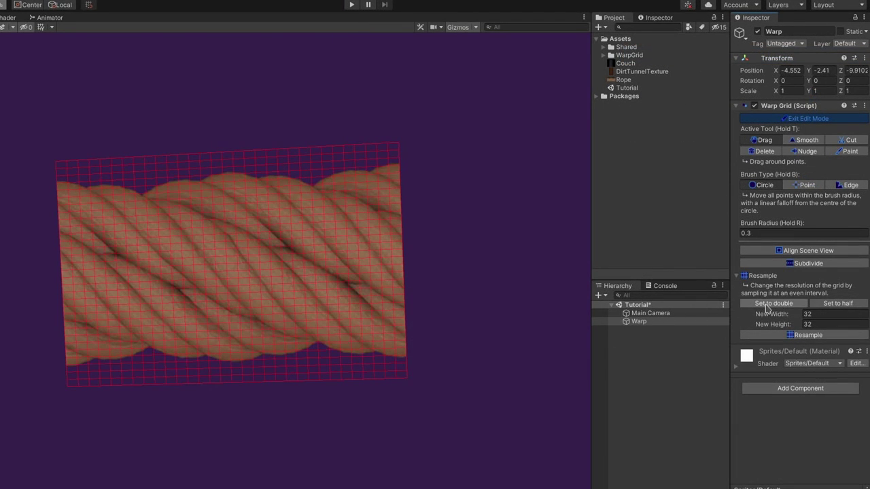
left_click(768, 306)
left_click(826, 306)
left_click(822, 335)
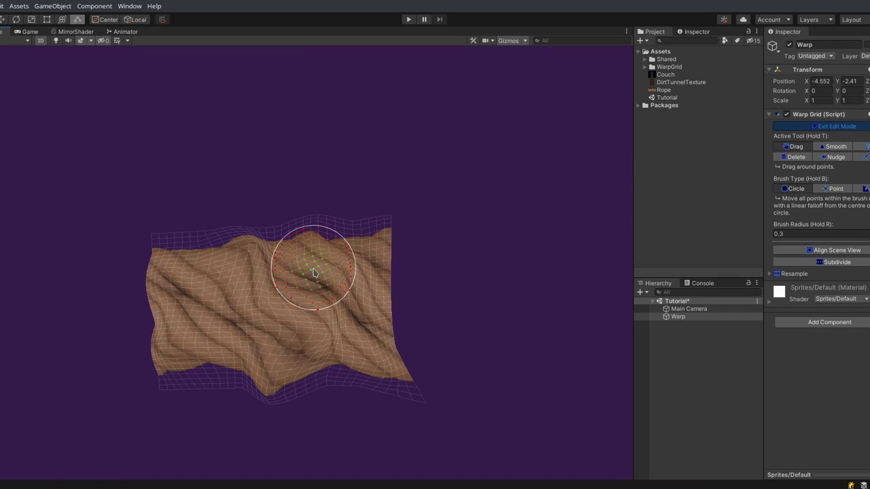
Resize the Circle brush to a radius of about 0.4.
key("r")
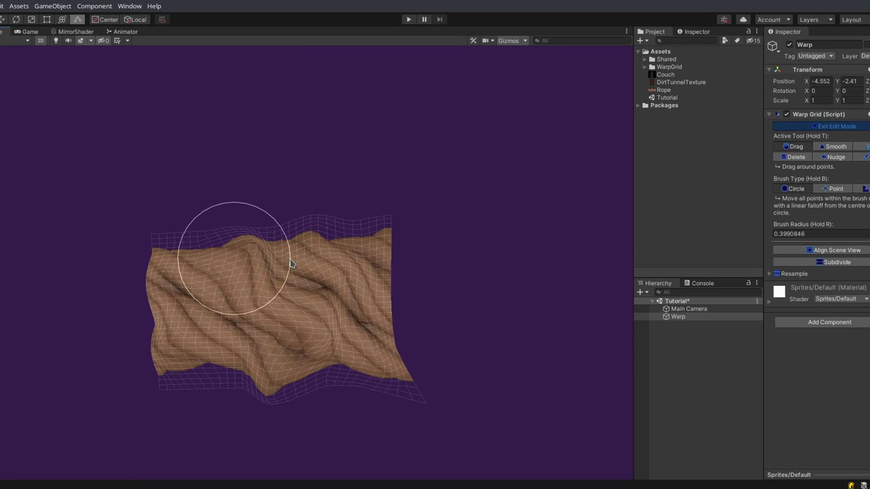
key("r")
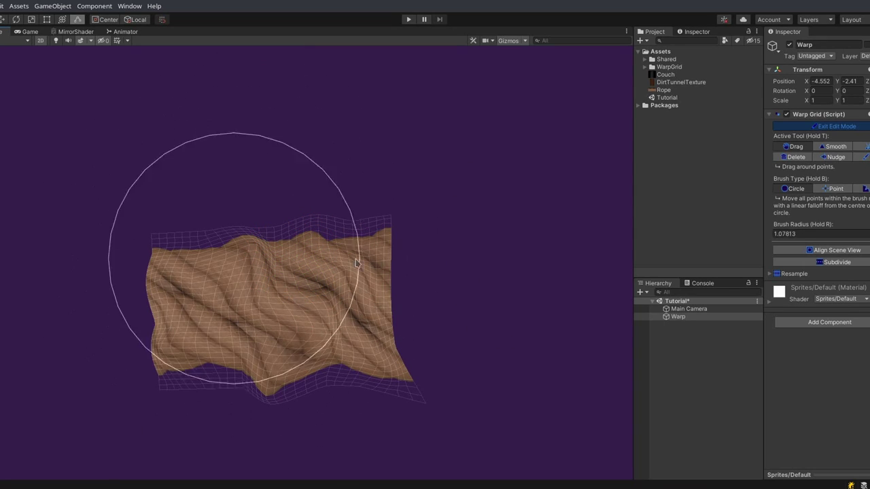
key("r")
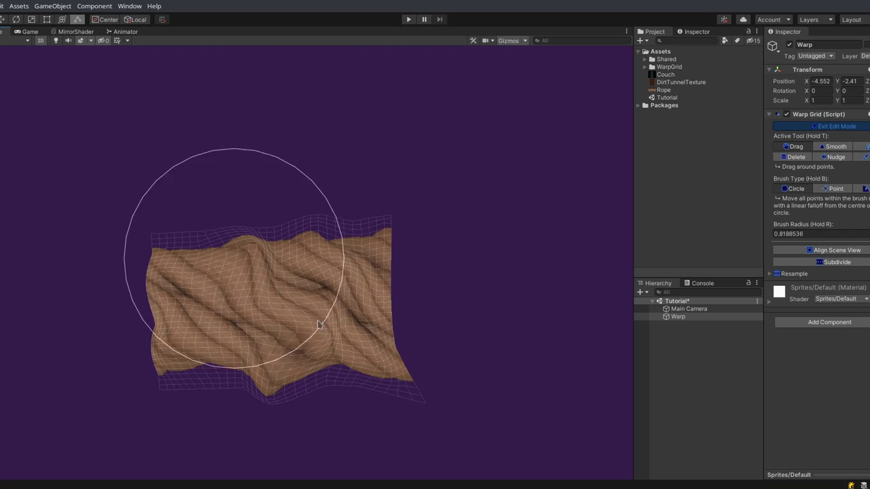
key("r")
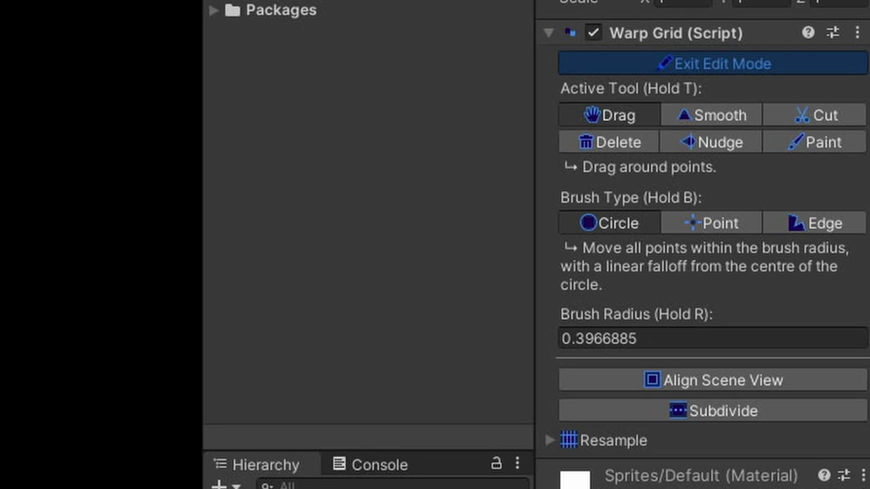
Try the Point and Circle brush types, ending on the Point brush over the rope grid.
left_click(707, 227)
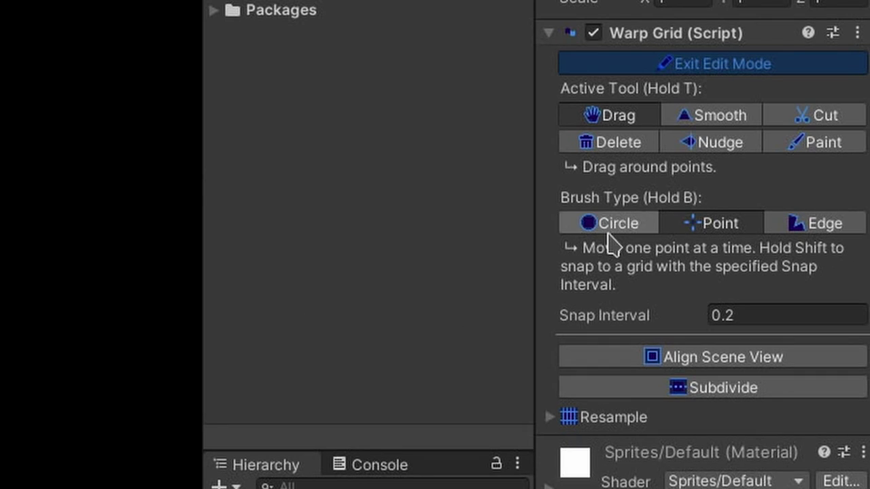
left_click(607, 234)
left_click(730, 233)
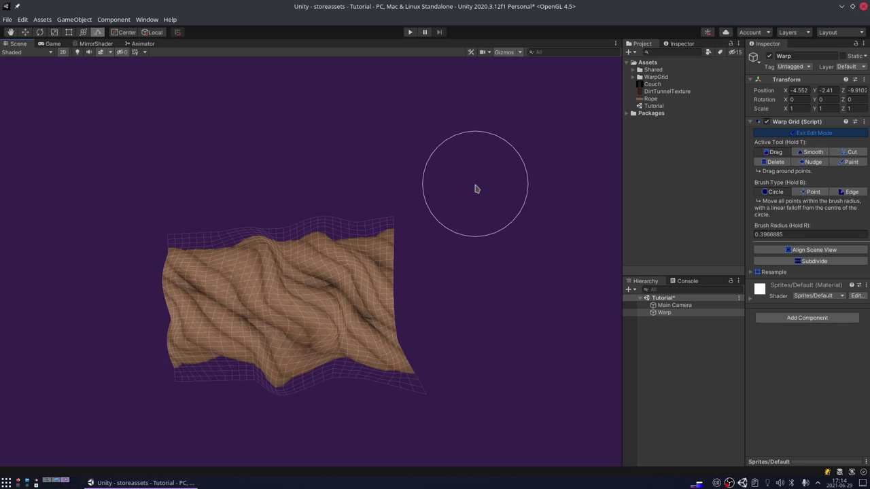
key("b")
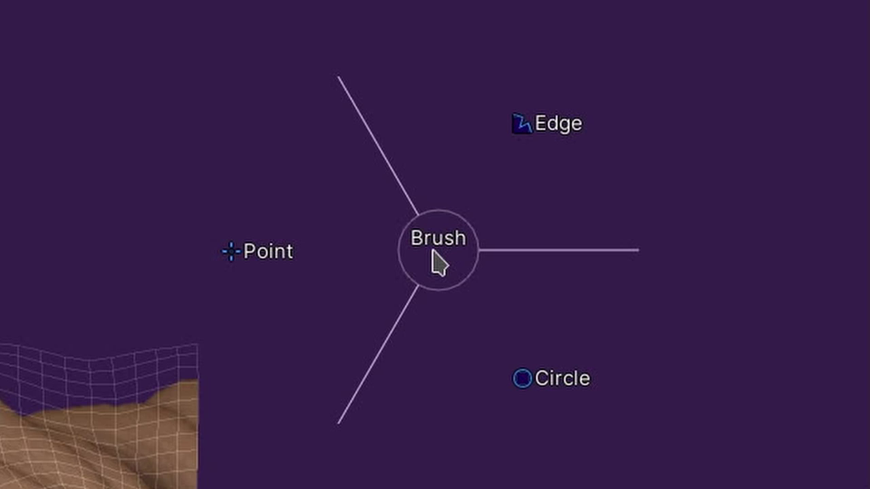
left_click(165, 256)
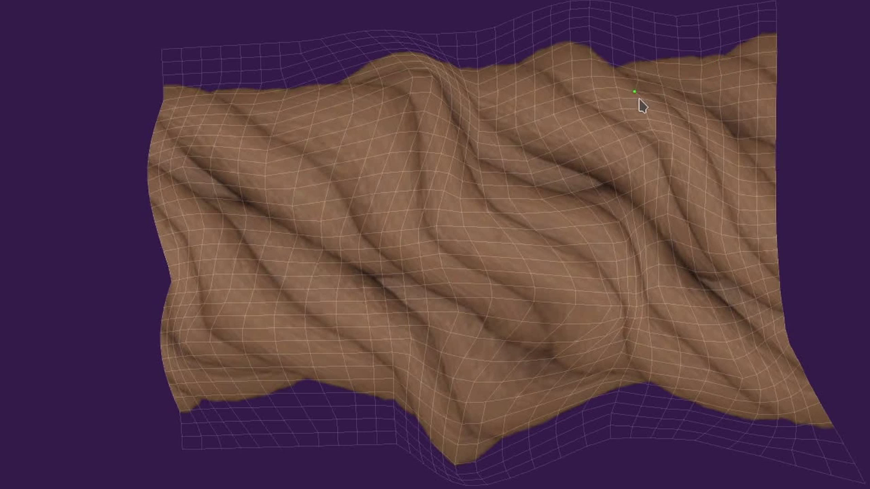
right_click_drag(472, 196, 533, 195, "alt")
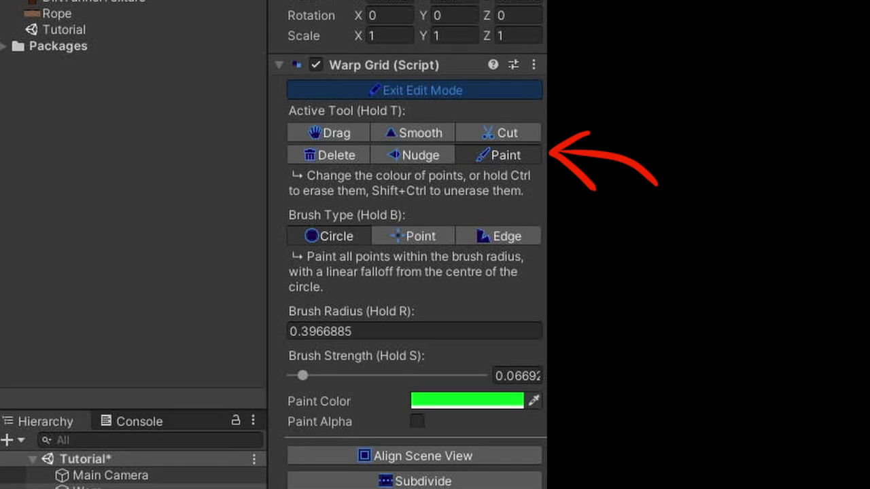
Activate the Paint tool with red (FF0000) as the paint color.
key("t")
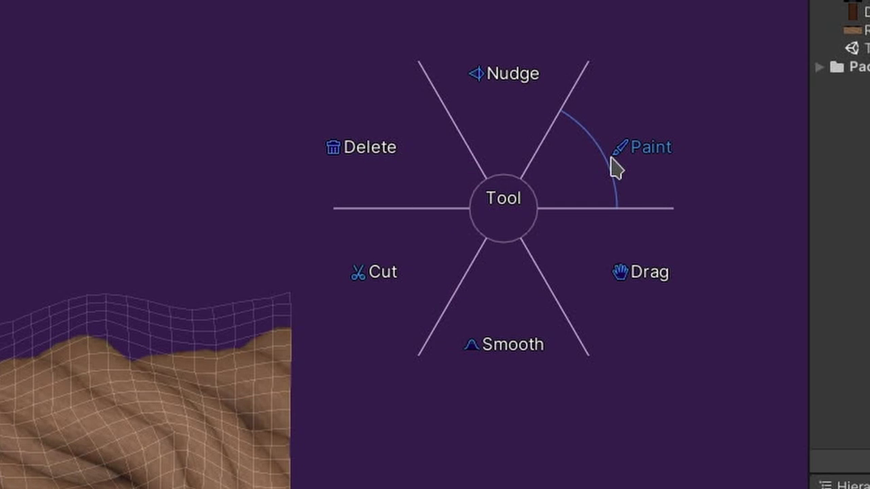
left_click(616, 168)
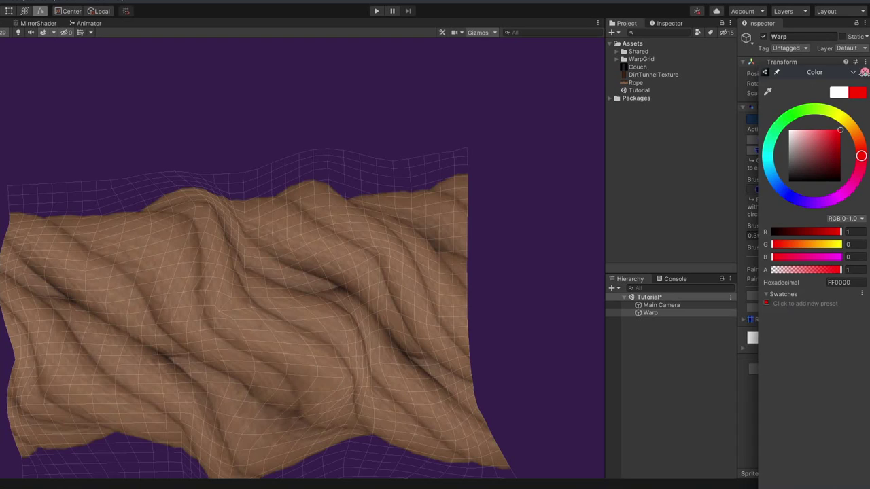
left_click(864, 72)
Paint the upper-right area of the rope mesh red with the Circle brush.
mouse_move(494, 191)
left_mouse_down()
mouse_move(481, 212)
mouse_move(493, 253)
mouse_move(455, 268)
left_mouse_up()
mouse_move(317, 229)
left_mouse_down()
mouse_move(305, 210)
mouse_move(321, 220)
left_mouse_up()
key("s")
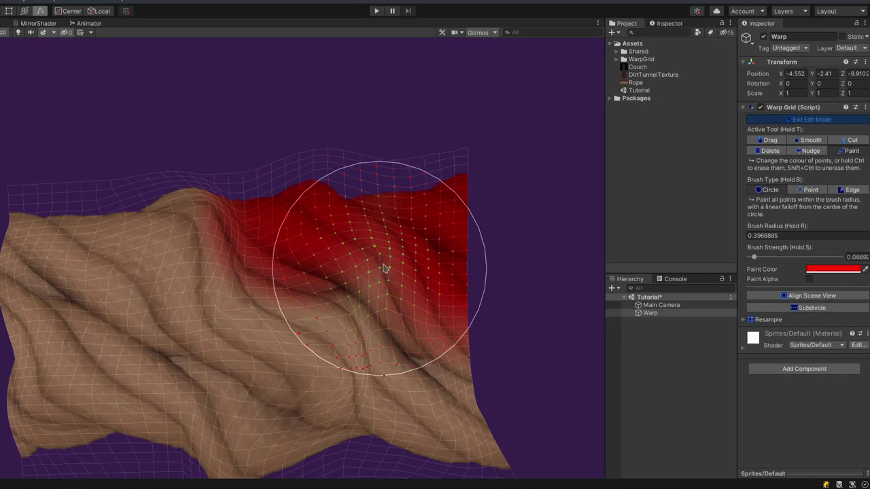
Finish painting red down to the mesh's lower-right corner, and paint its lower-left corner blue (0015FF).
mouse_move(385, 270)
left_mouse_down()
mouse_move(404, 274)
mouse_move(463, 344)
mouse_move(425, 429)
mouse_move(595, 452)
left_mouse_up()
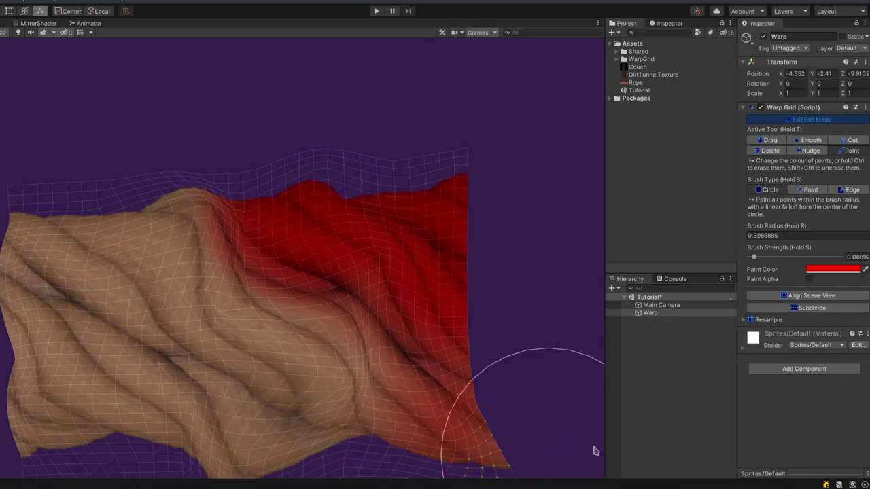
left_click(827, 270)
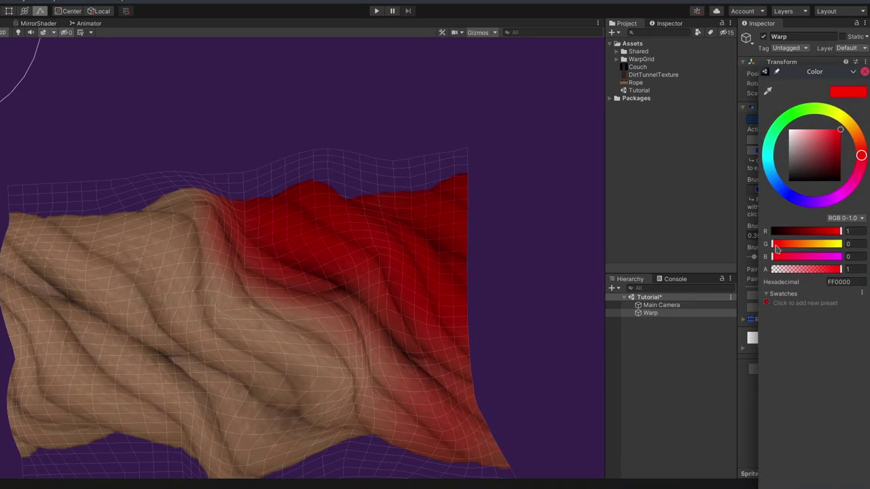
left_click(791, 200)
left_click(864, 72)
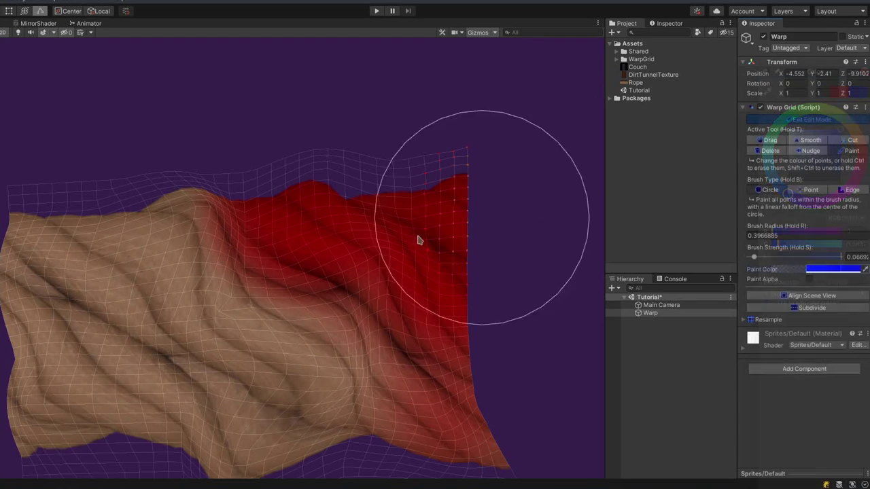
mouse_move(86, 404)
left_mouse_down()
mouse_move(66, 389)
mouse_move(82, 408)
mouse_move(116, 398)
left_mouse_up()
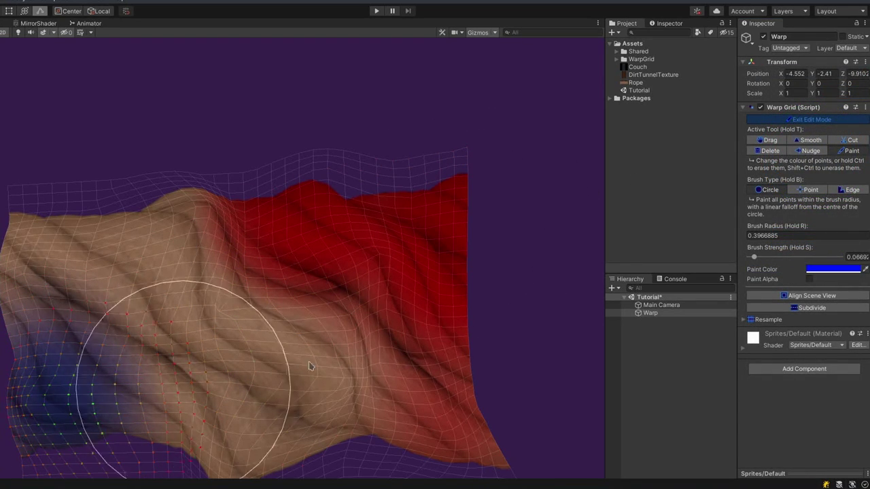
Set the paint color to bright green, paint the mesh's upper-left and middle areas, and leave edit mode.
left_click(838, 272)
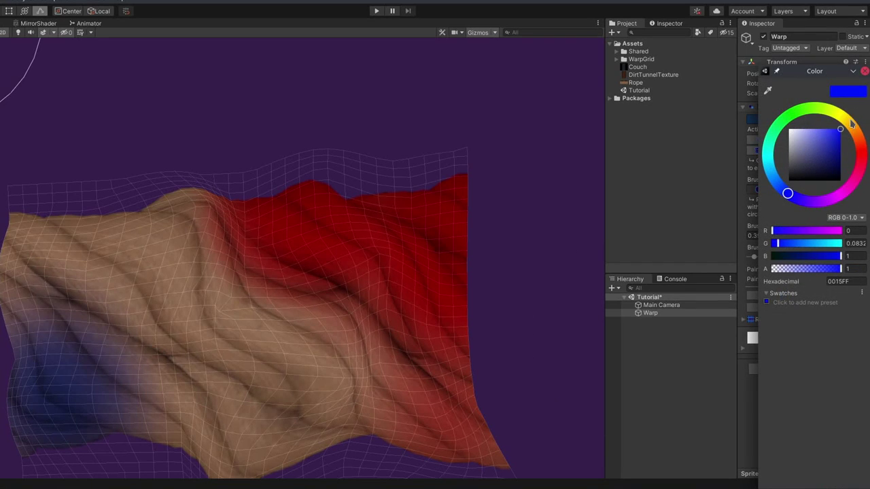
left_click(787, 119)
left_click(864, 71)
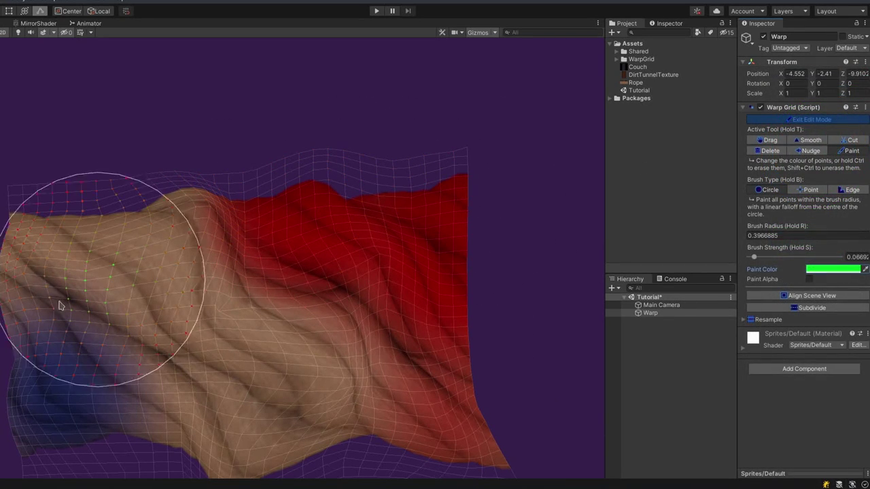
mouse_move(58, 301)
left_mouse_down()
mouse_move(39, 243)
mouse_move(190, 187)
mouse_move(170, 251)
mouse_move(211, 340)
mouse_move(294, 405)
mouse_move(326, 462)
mouse_move(463, 446)
left_mouse_up()
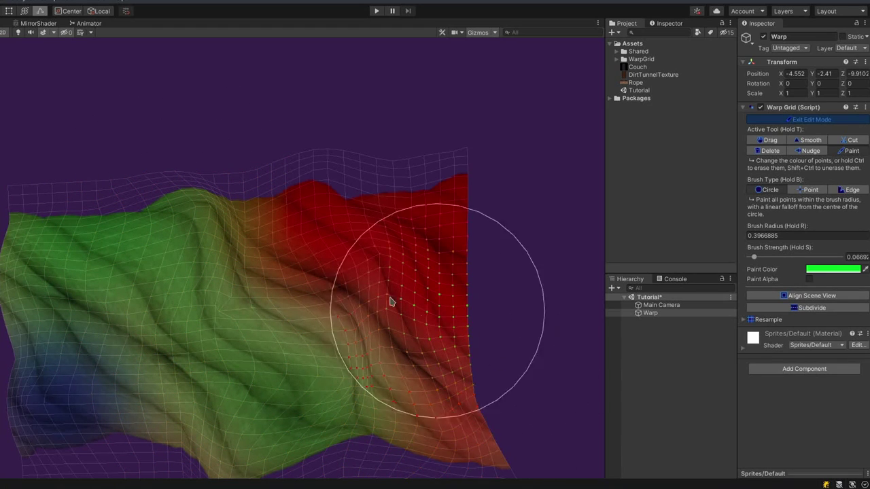
middle_click_drag(390, 297, 486, 225)
key("Escape")
scroll(487, 256, "down", 5)
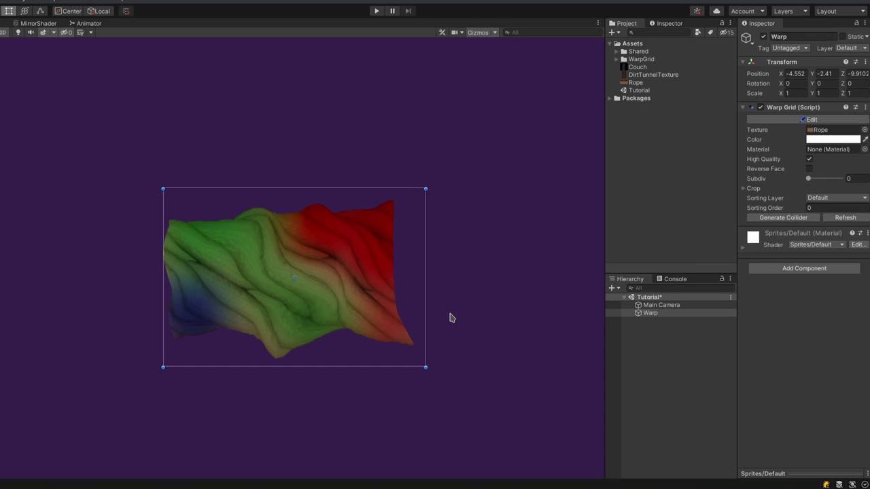
Re-enter edit mode with the Paint tool, erase the mesh's upper-left corner and right edge, and restore the upper-left corner.
key("Tab")
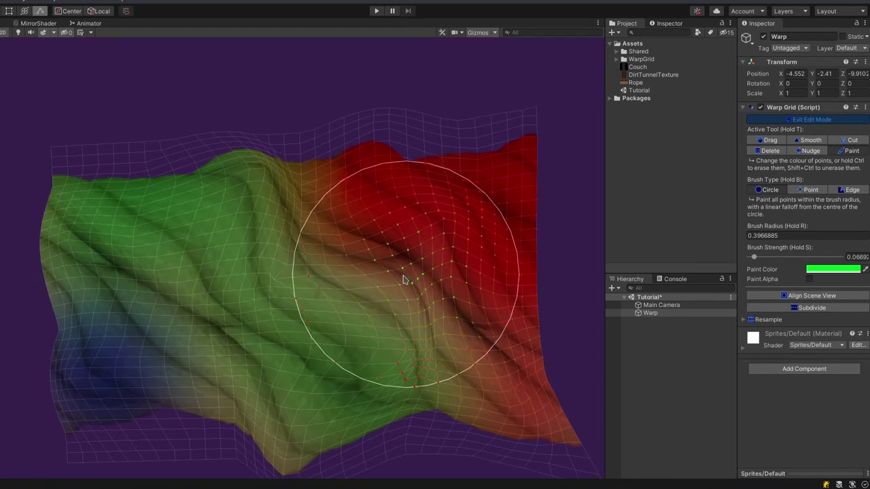
mouse_move(106, 185)
left_mouse_down("ctrl")
mouse_move(131, 180)
mouse_move(149, 195)
left_mouse_up("ctrl")
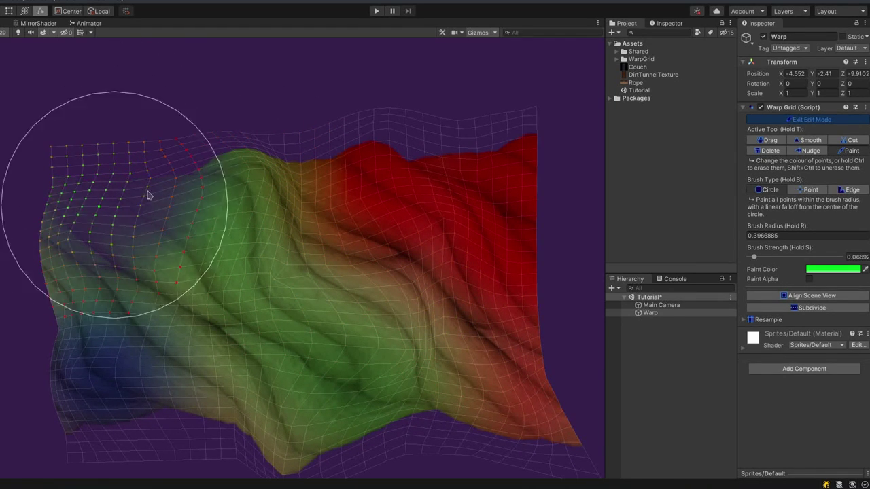
left_click_drag(490, 422, 559, 459)
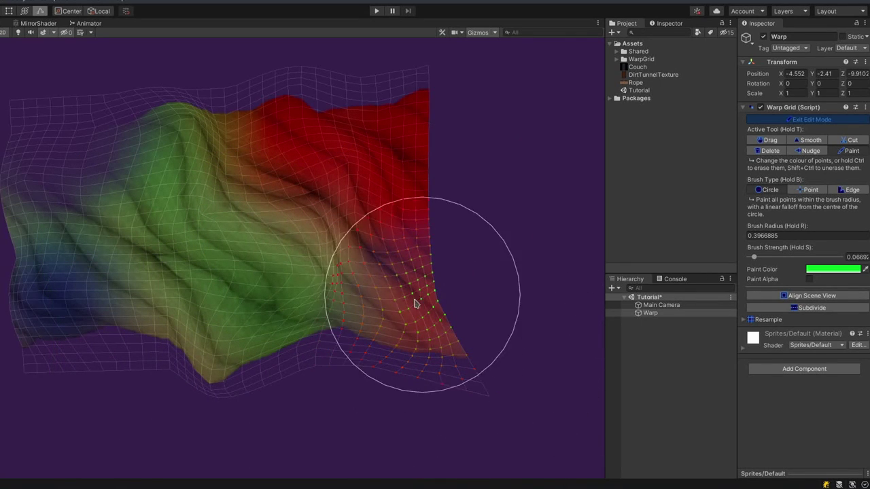
left_click_drag(79, 202, 44, 193)
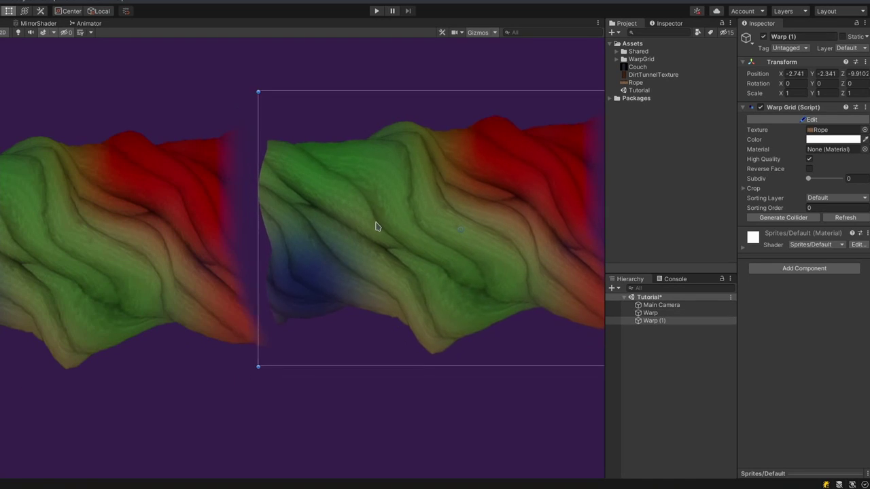
Overlap the copied grid with the original's right end at sorting order -3, and reshape its left edge to blend in.
left_click_drag(374, 225, 314, 228)
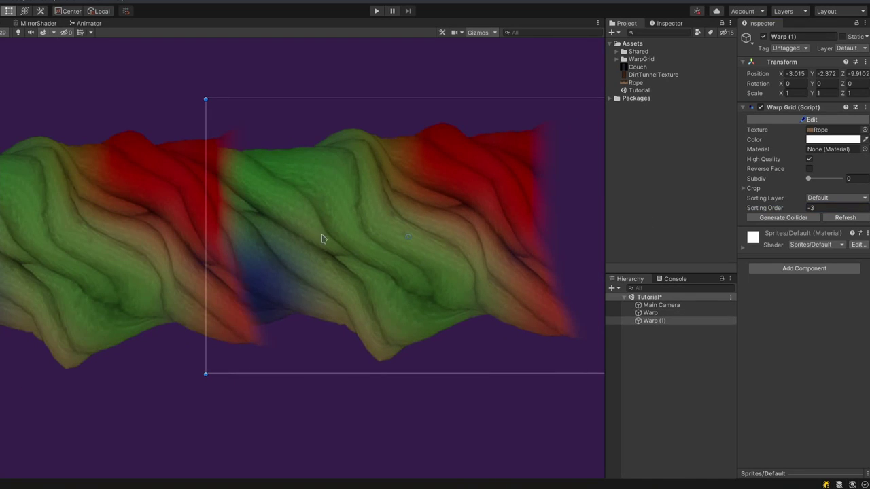
left_click(812, 120)
key("t")
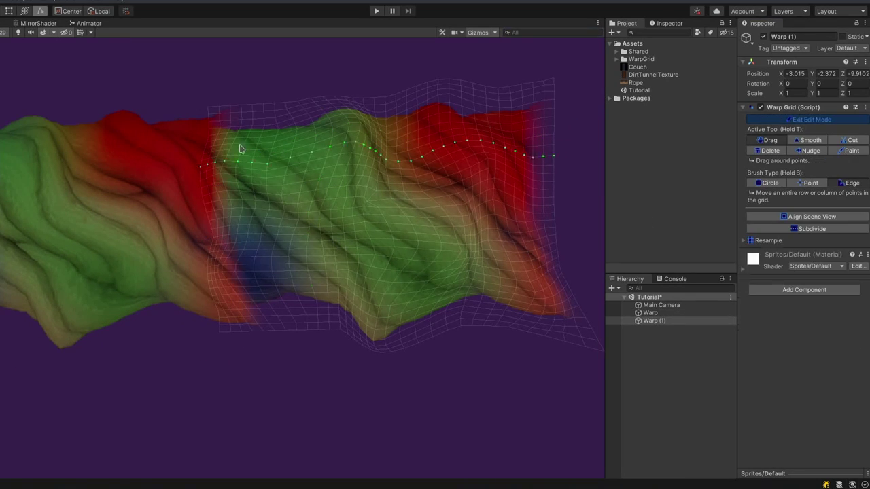
key("b")
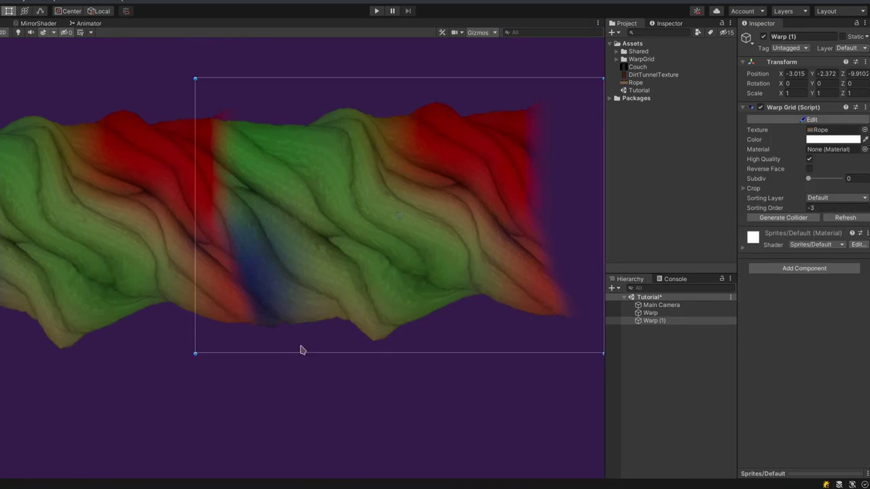
Crumple the rope grid into a tangle with the Drag tool's Circle brush, and pull single points with the Point brush.
key("t")
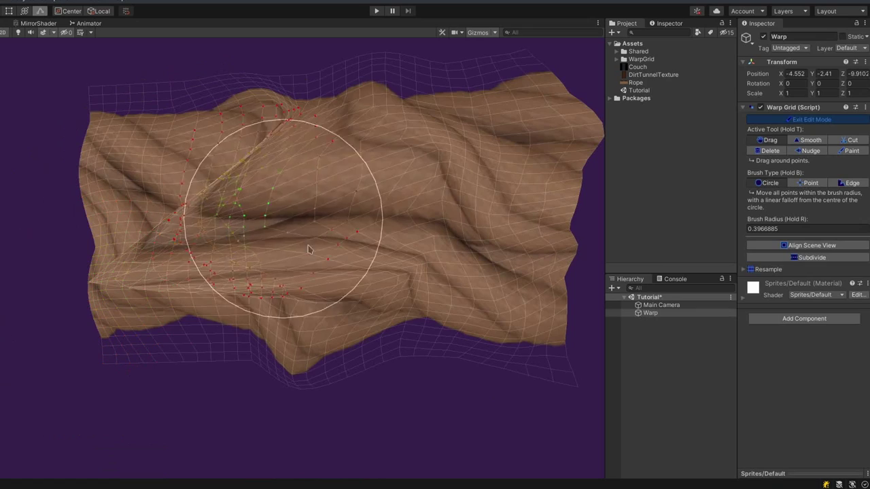
mouse_move(307, 250)
left_mouse_down()
mouse_move(408, 381)
mouse_move(301, 233)
mouse_move(402, 174)
mouse_move(393, 246)
mouse_move(204, 313)
mouse_move(225, 292)
mouse_move(268, 299)
mouse_move(244, 279)
mouse_move(300, 291)
left_mouse_up()
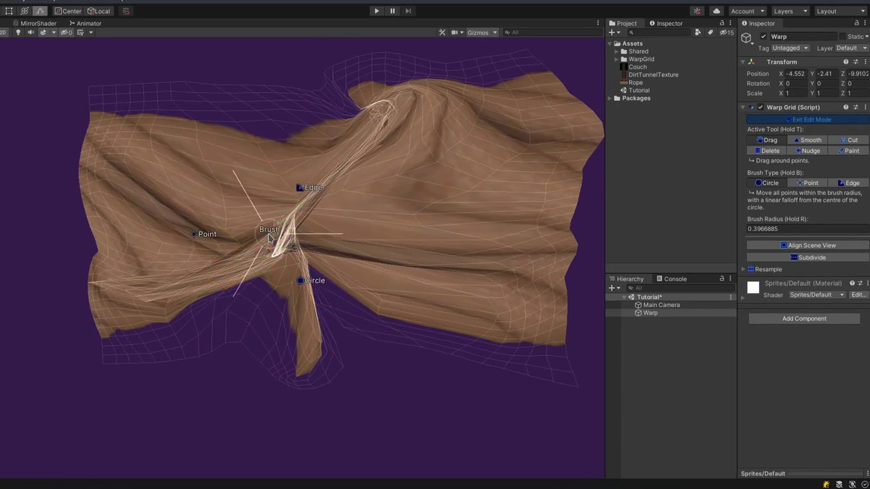
key("b")
scroll(274, 254, "up", 10)
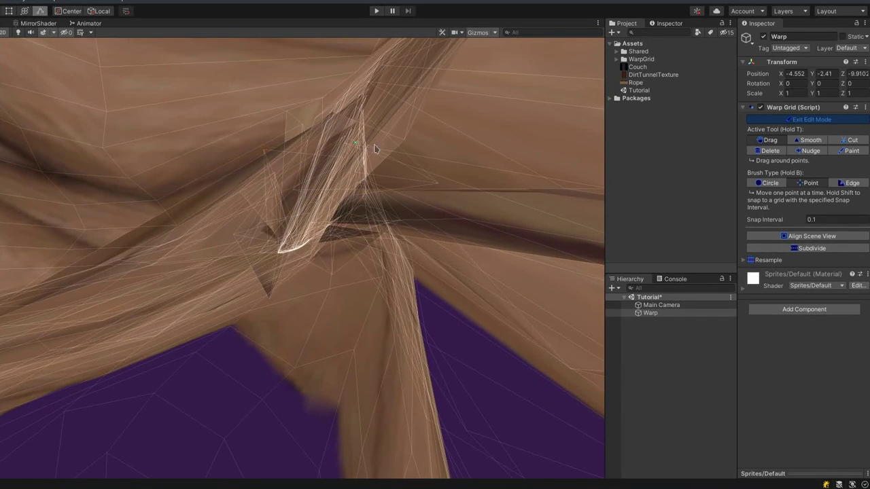
Relax the tangled points in the middle of the rope grid with the Smooth tool at a strength of about 0.146.
key("t")
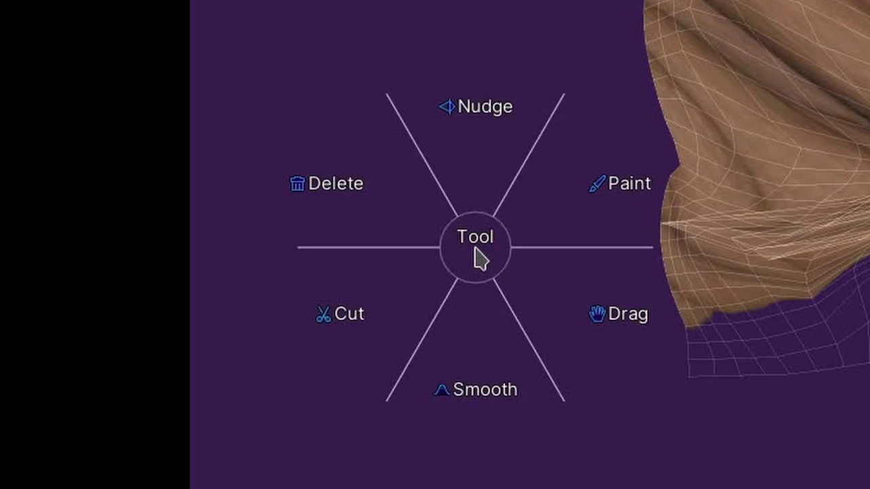
left_click(472, 423)
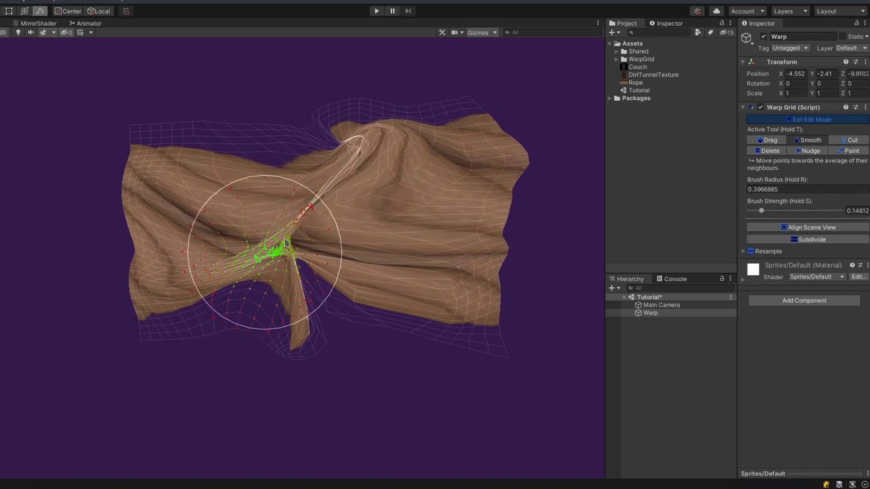
left_click_drag(252, 267, 243, 277)
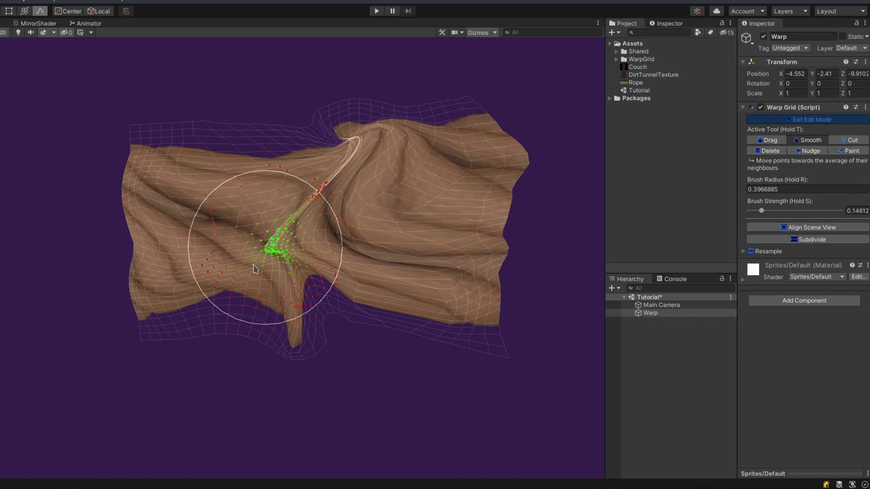
left_click_drag(296, 222, 277, 248)
mouse_move(295, 219)
left_mouse_down()
mouse_move(363, 145)
mouse_move(353, 163)
left_mouse_up()
Try Smooth strength 0.01, and even out the whole rope grid at strength 1, undoing and repeating the full-strength pass once.
key("s")
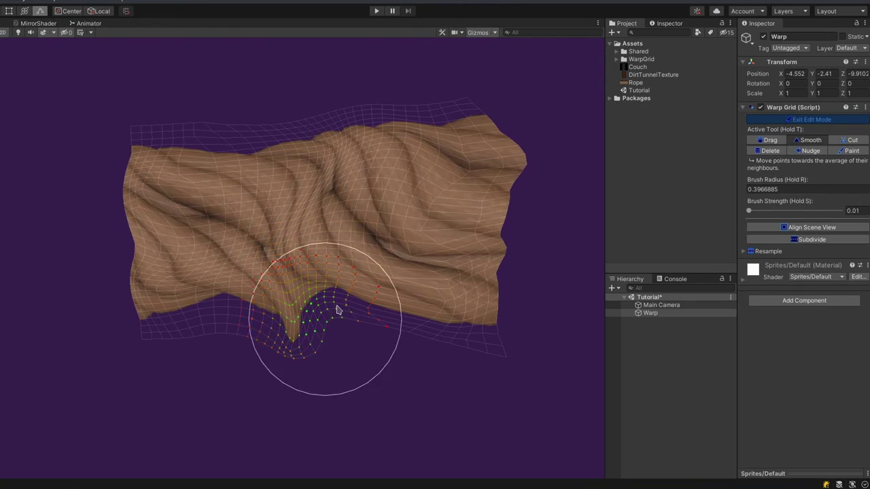
key("s")
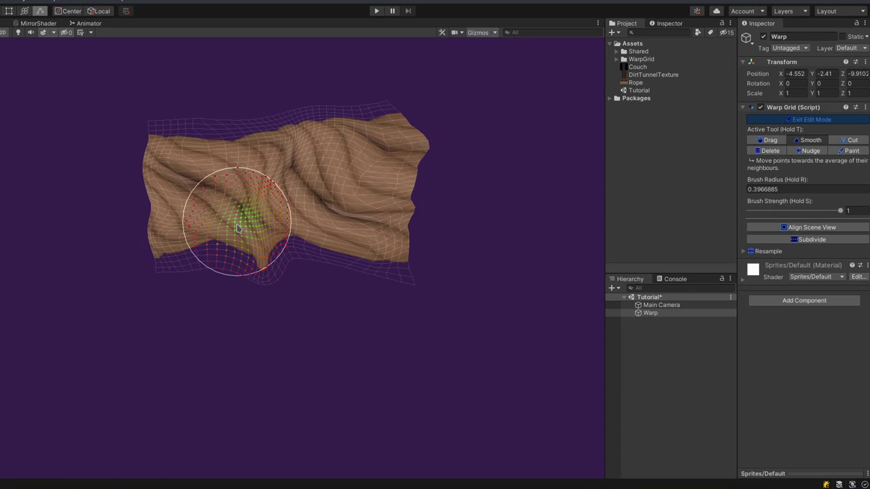
mouse_move(237, 221)
left_mouse_down()
mouse_move(292, 249)
mouse_move(301, 227)
mouse_move(441, 175)
mouse_move(224, 146)
mouse_move(175, 129)
mouse_move(288, 198)
left_mouse_up()
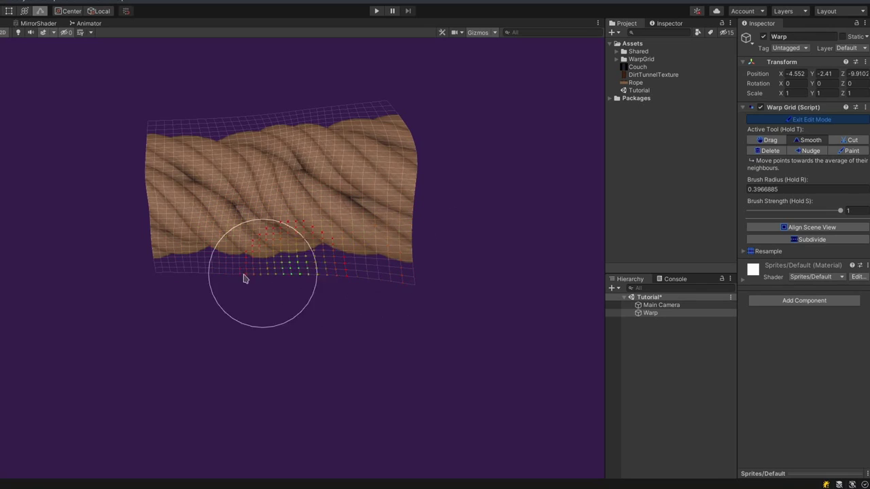
key("ctrl+z")
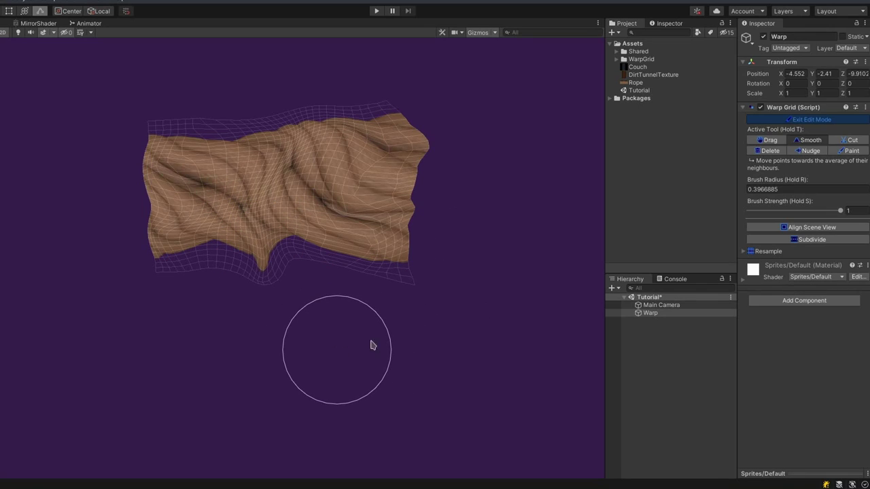
mouse_move(371, 346)
left_mouse_down()
mouse_move(388, 235)
mouse_move(418, 231)
mouse_move(451, 149)
mouse_move(364, 140)
mouse_move(287, 202)
mouse_move(253, 179)
left_mouse_up()
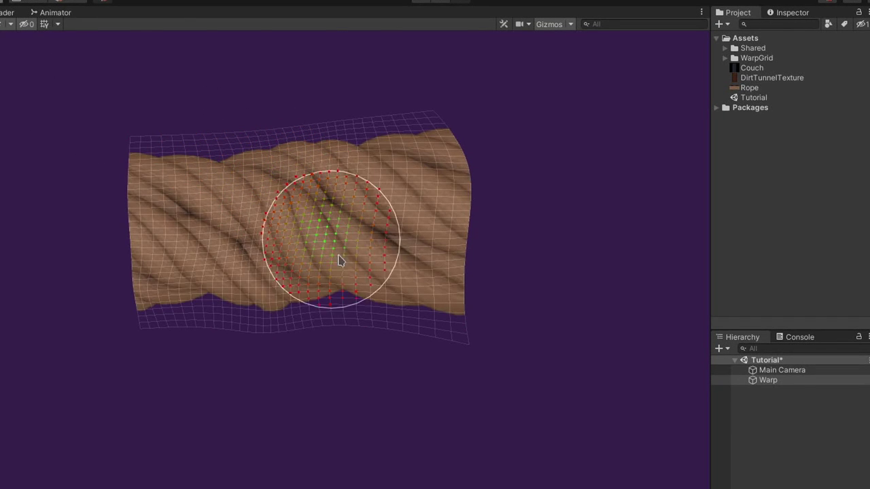
Resample the grid to a width and height of 2 by repeatedly halving its resolution.
left_click(650, 197)
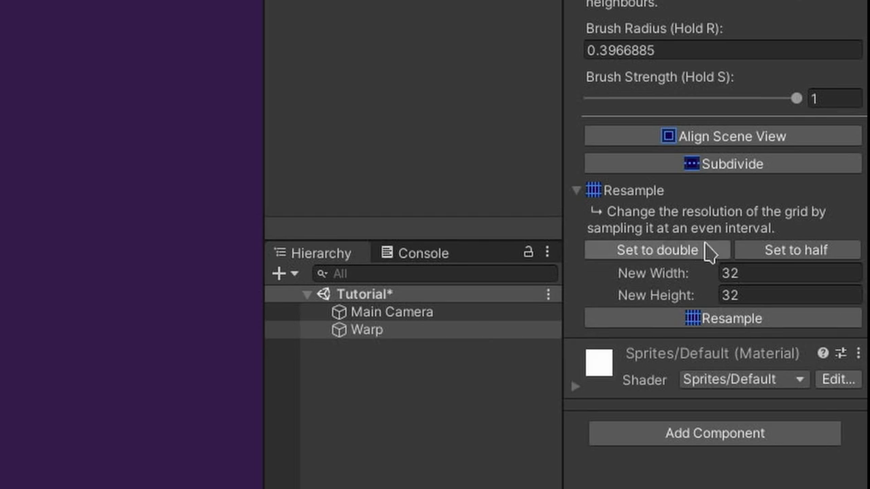
double_click(808, 255)
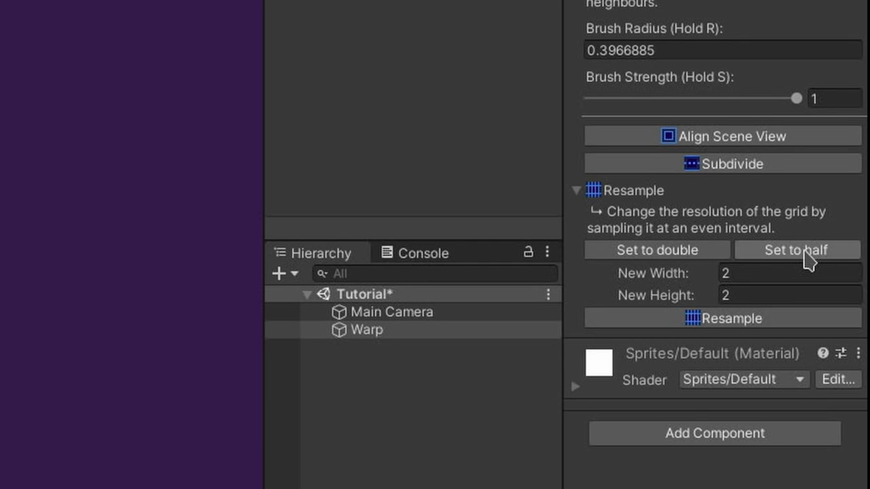
left_click(769, 323)
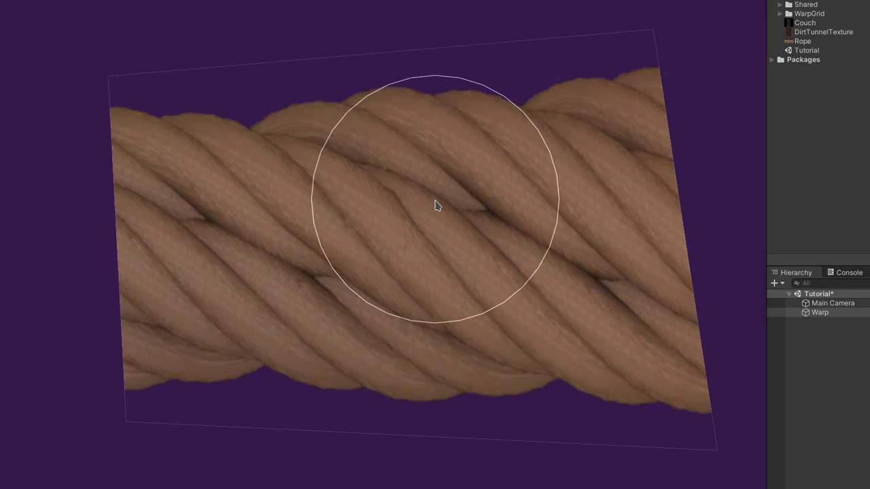
Switch to the Cut tool and cut a new vertical column through the middle of the rope grid.
right_click(436, 201)
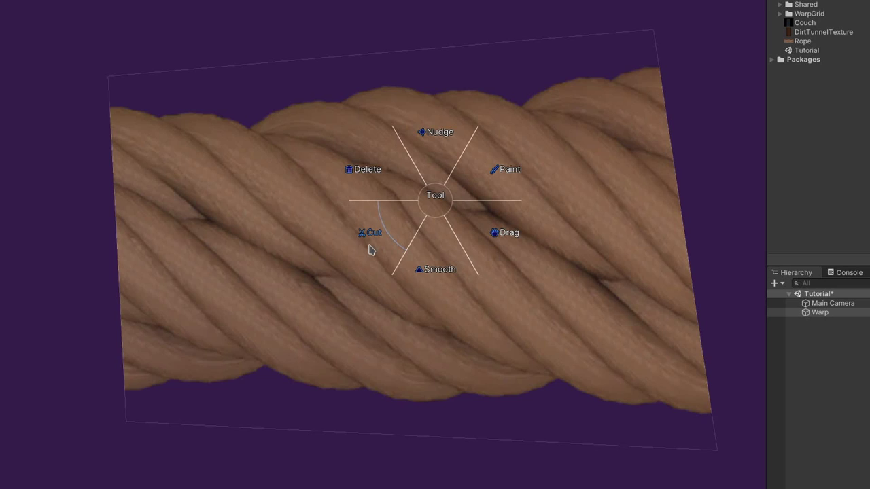
left_click(372, 251)
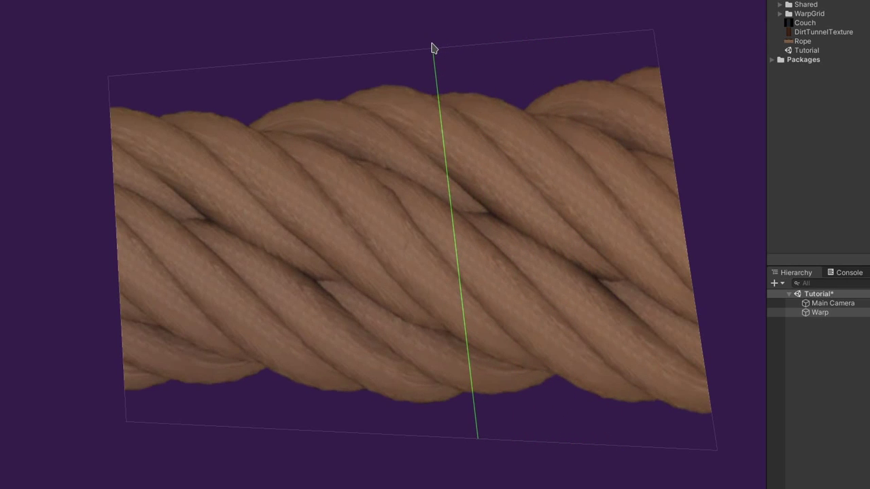
left_click(433, 48)
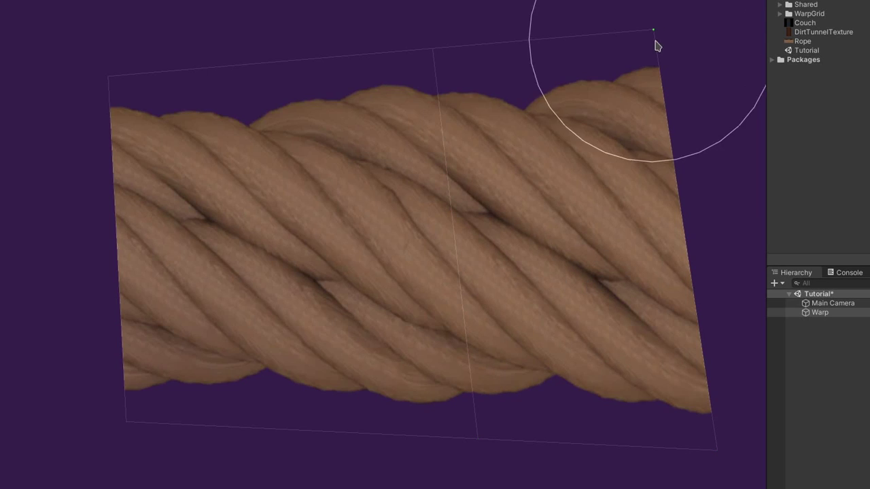
Reposition the grid's four corner points and both end points of the vertical cut.
left_click_drag(654, 33, 637, 0)
left_click_drag(717, 450, 704, 469)
left_click_drag(476, 436, 457, 419)
left_click_drag(433, 51, 431, 96)
left_click_drag(112, 80, 155, 37)
mouse_move(129, 421)
left_mouse_down()
mouse_move(245, 449)
mouse_move(620, 368)
mouse_move(660, 454)
mouse_move(112, 447)
left_mouse_up()
Paint the end points of the grid's middle column green, and undo the paint strokes.
left_click_drag(454, 140, 447, 149)
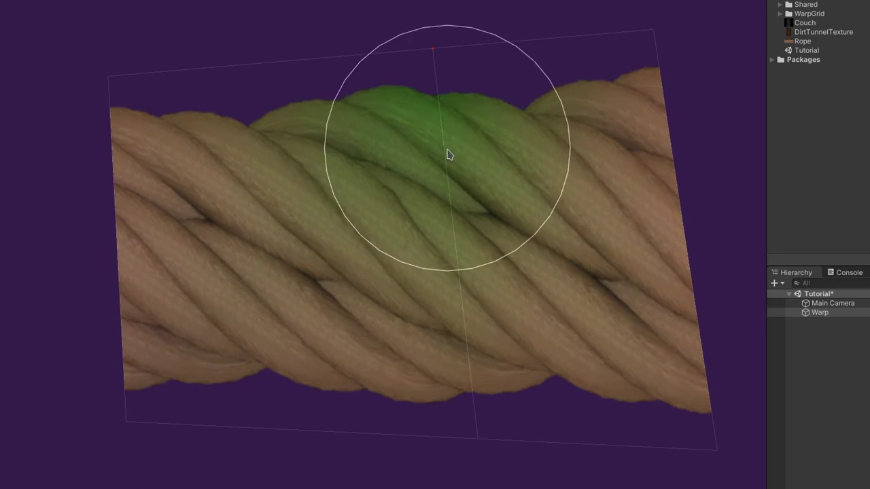
left_click(471, 344)
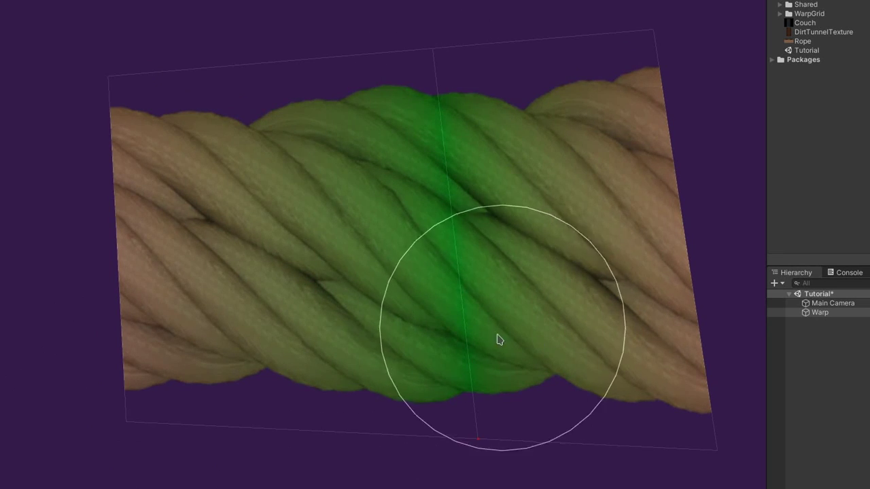
key("ctrl+z")
key("ctrl+z")
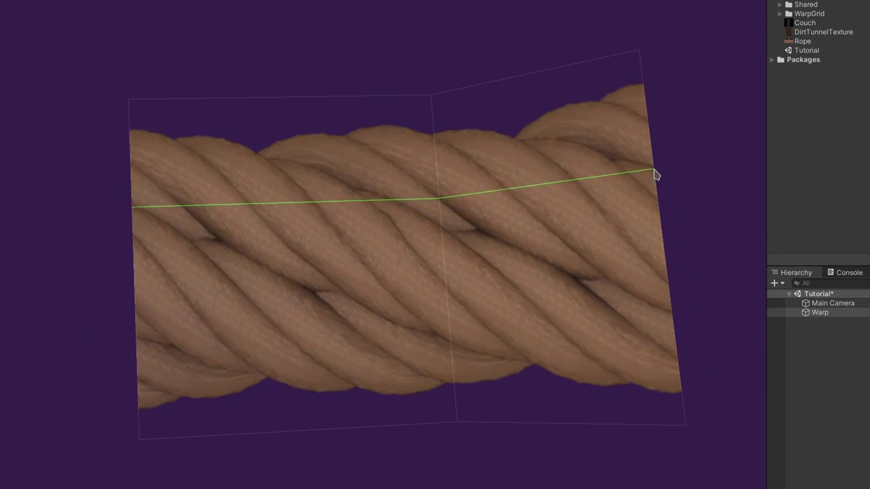
Cut two horizontal rows and additional vertical columns across the rope grid.
left_click(653, 169)
left_click(664, 265)
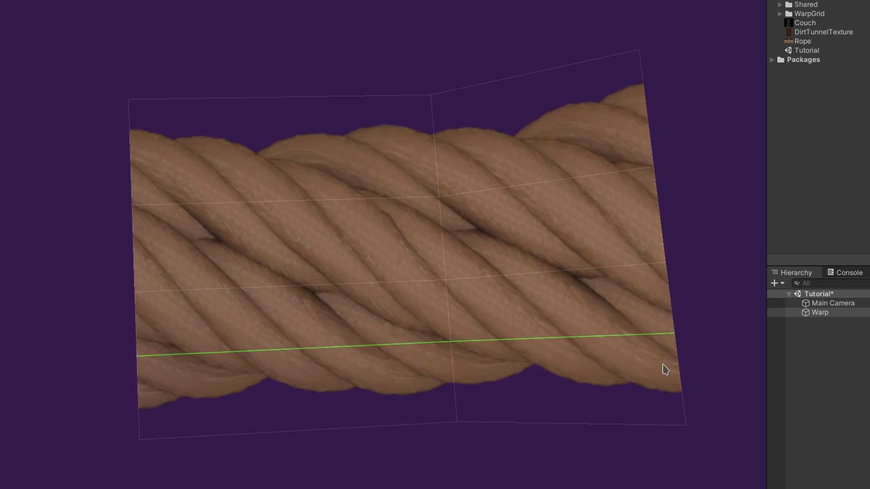
left_click(348, 430)
left_click(231, 431)
Drag the grid's left corners outward and pinch the middle of its top and bottom edges inward using the circle brush.
mouse_move(131, 102)
left_mouse_down()
mouse_move(147, 4)
mouse_move(132, 1)
left_mouse_up()
left_click_drag(388, 96, 378, 157)
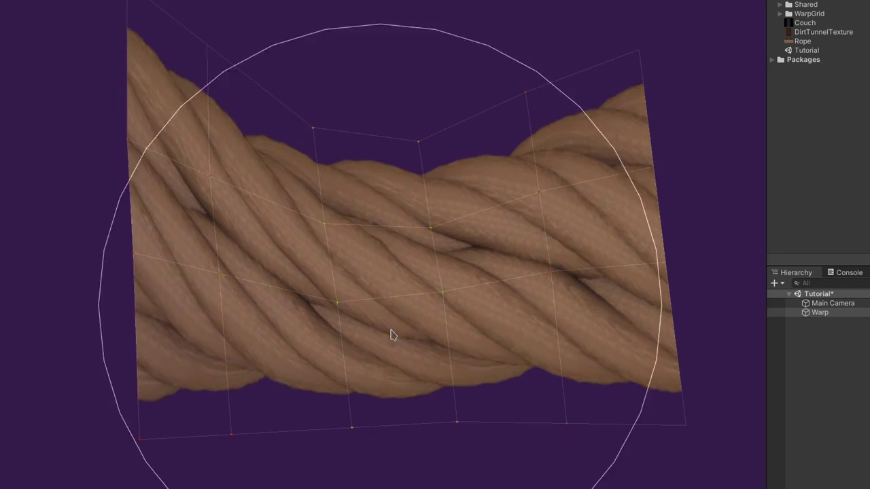
left_click_drag(435, 420, 427, 353)
left_click_drag(111, 454, 122, 485)
left_click_drag(401, 378, 401, 426)
Try deleting individual inner columns of the rope grid with the Delete tool, undoing the deletions.
left_click(512, 131)
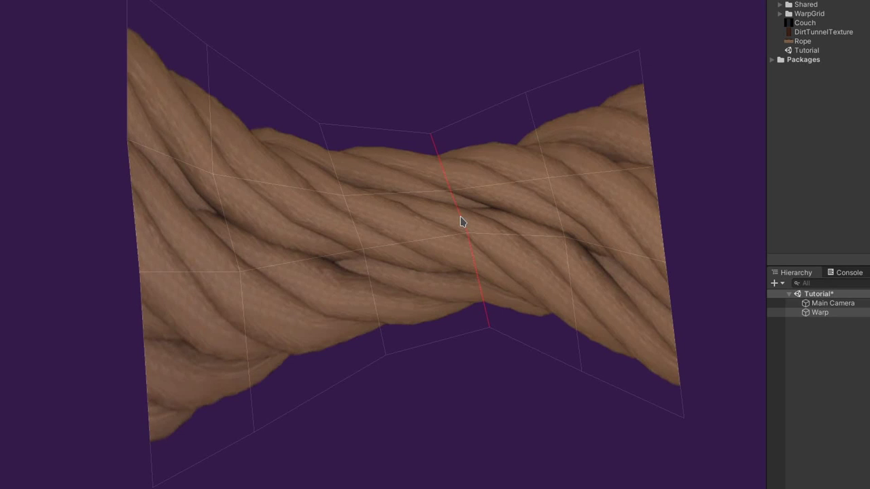
left_click(460, 217)
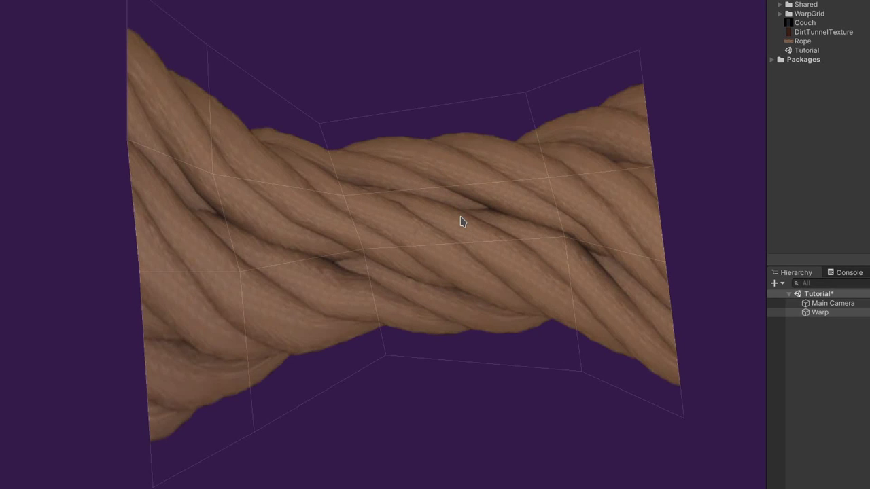
left_click(353, 232)
key("ctrl+z")
key("ctrl+z")
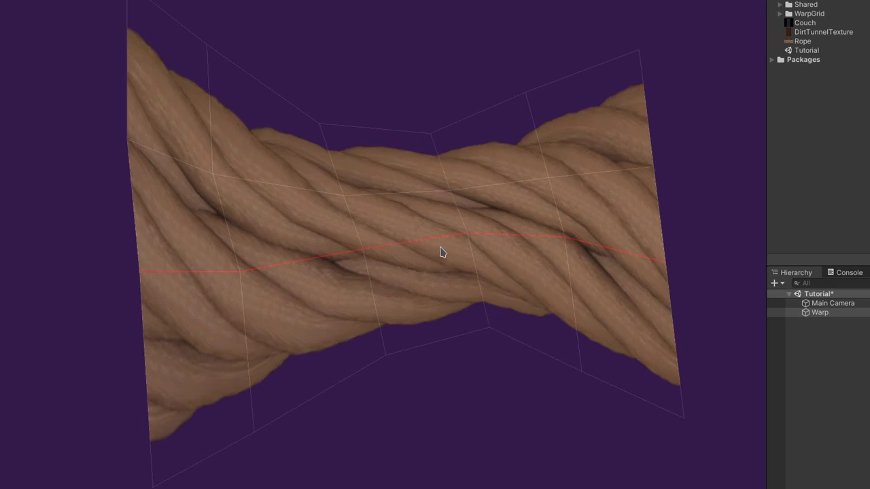
left_click(347, 234)
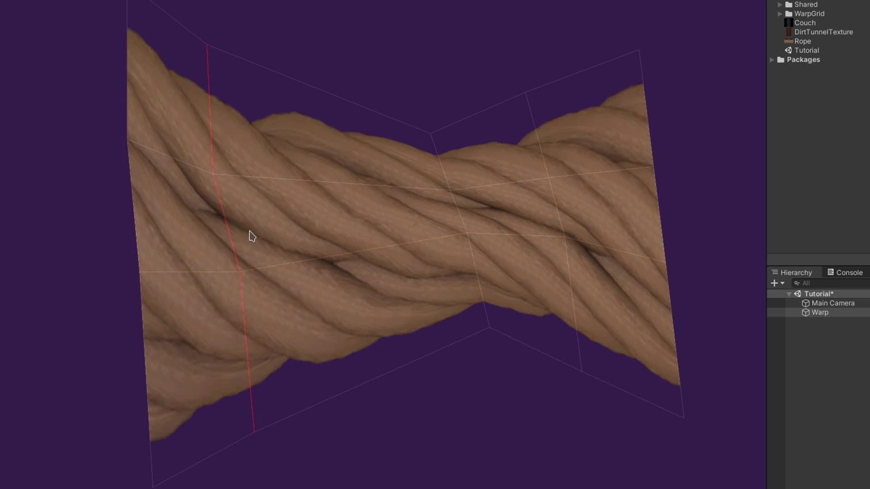
key("ctrl+z")
left_click(556, 207)
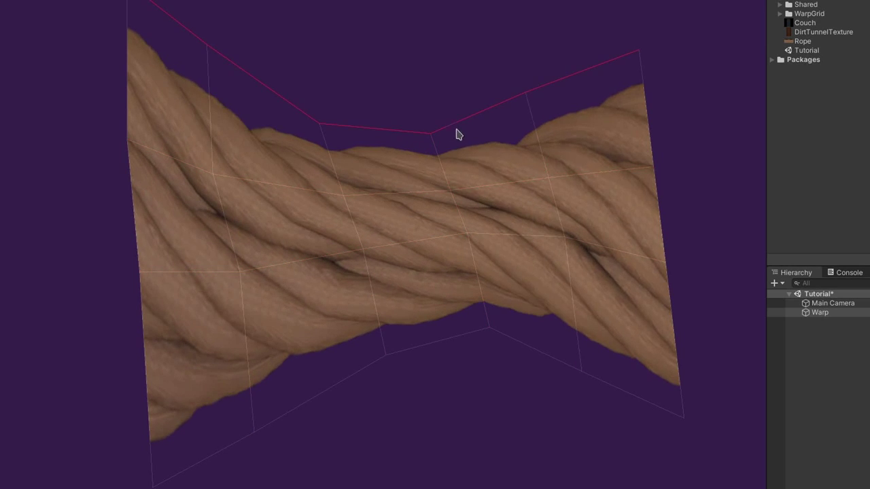
Crop the rope image by deleting the grid's top and bottom rows and its outermost columns on both sides.
left_click(458, 122)
left_click(515, 344)
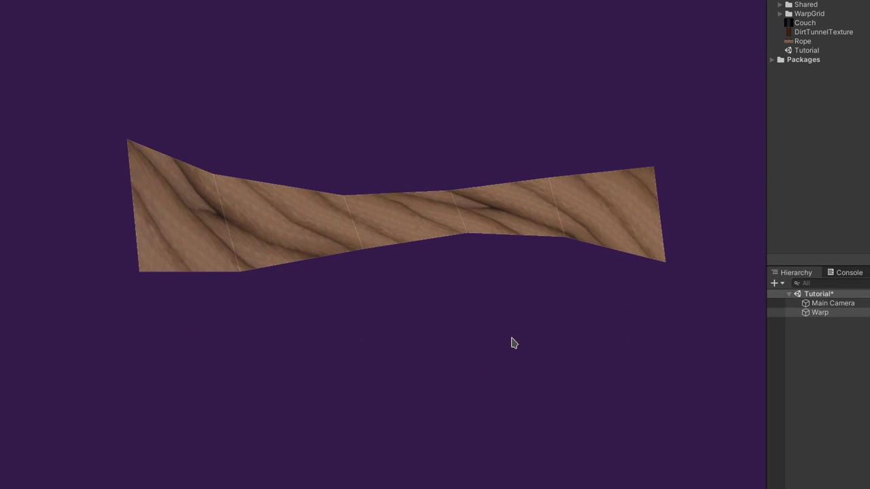
left_click(665, 216)
left_click(151, 222)
left_click(553, 208)
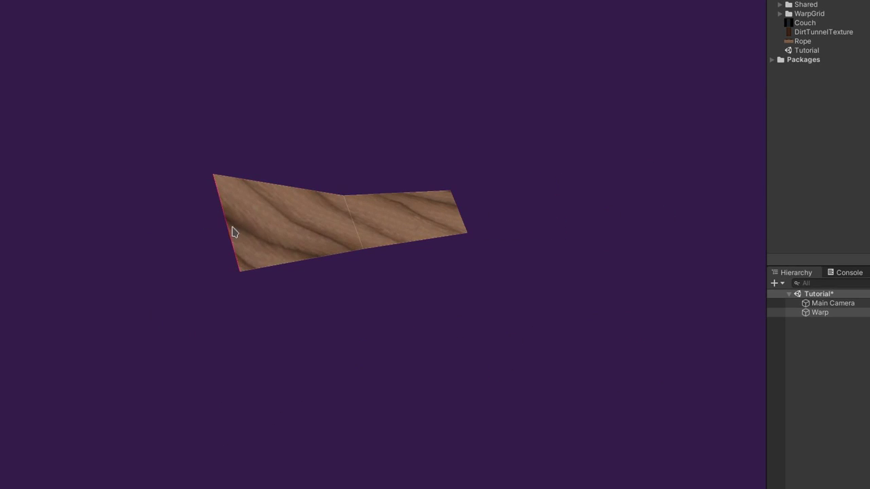
left_click(231, 231)
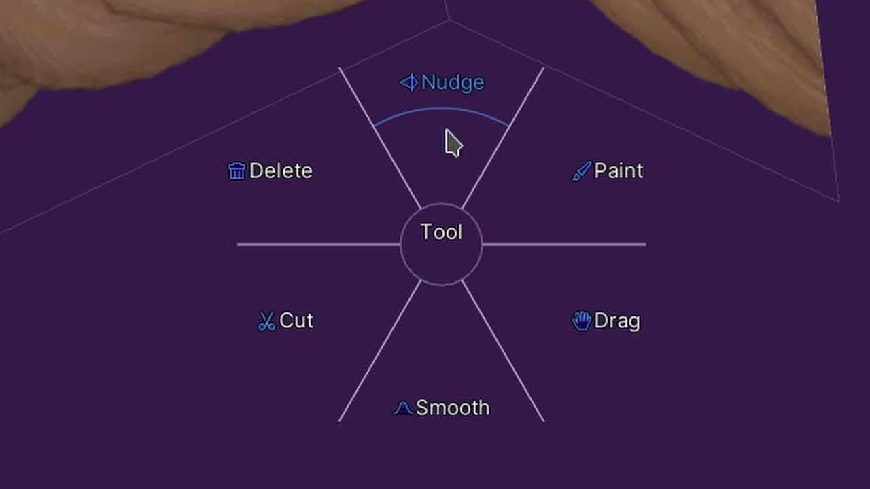
Nudge the texture along the grid's middle column and lower inner row, and raise the top row with the Edge brush.
left_click(448, 142)
mouse_move(454, 257)
left_mouse_down()
mouse_move(529, 255)
mouse_move(383, 265)
mouse_move(465, 262)
left_mouse_up()
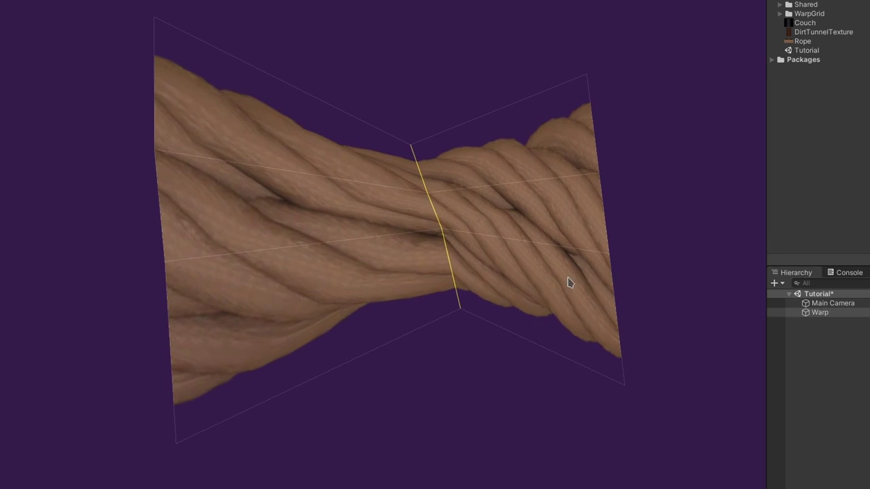
left_click_drag(508, 270, 446, 261)
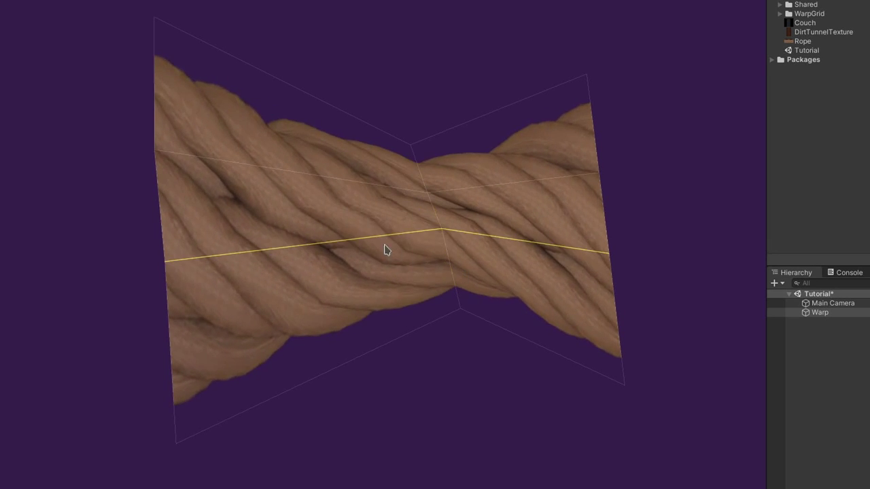
left_click_drag(374, 244, 377, 366)
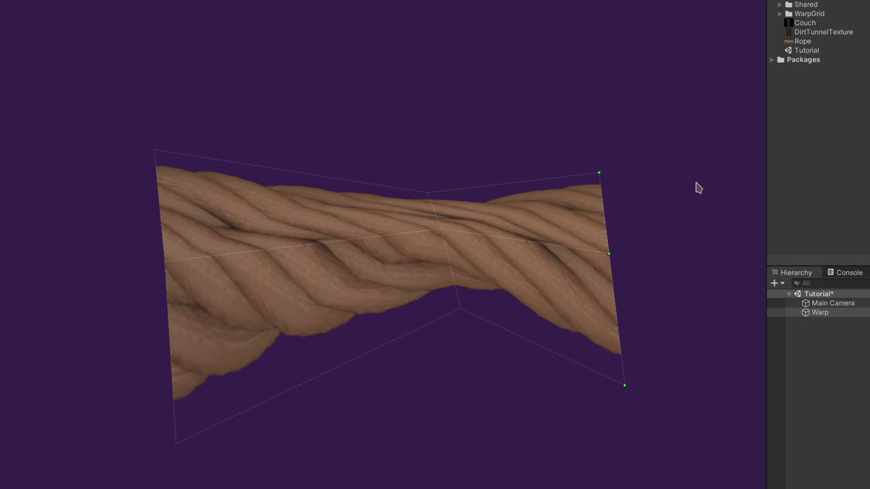
left_click_drag(513, 184, 516, 148)
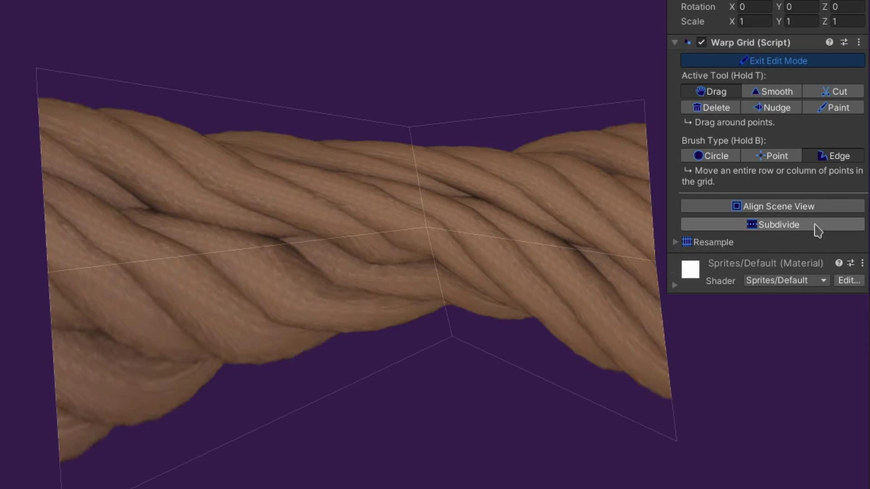
Subdivide the warp grid repeatedly into a dense mesh.
left_click(815, 225)
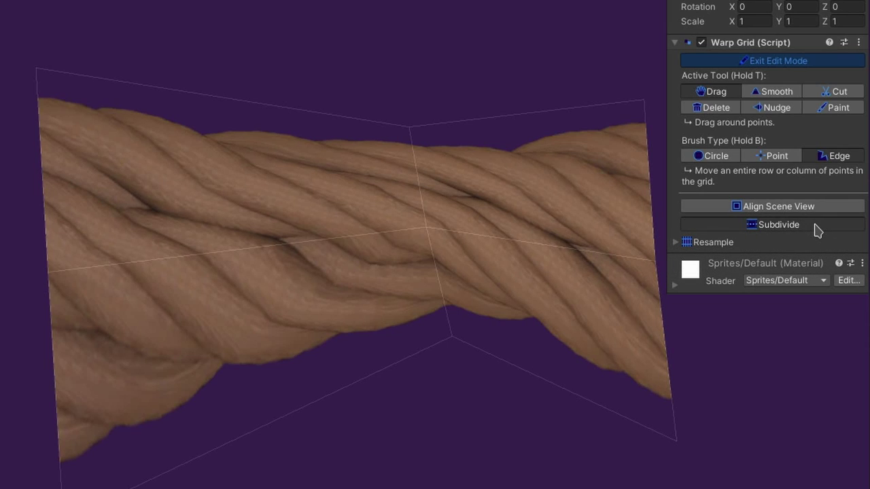
left_click(817, 232)
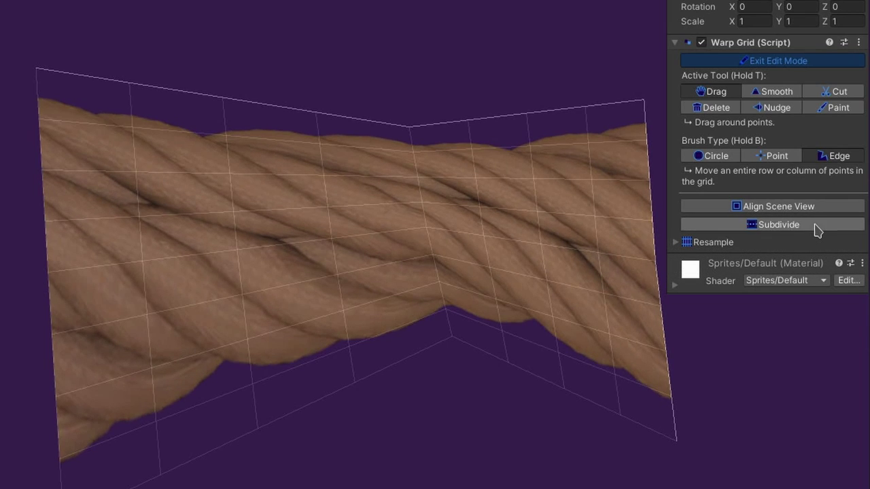
left_click(817, 232)
left_click(818, 231)
left_click(817, 231)
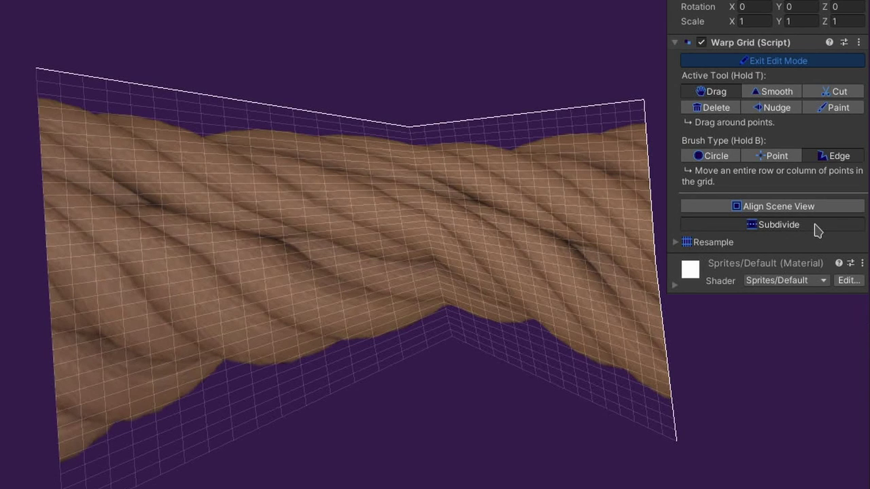
left_click(817, 231)
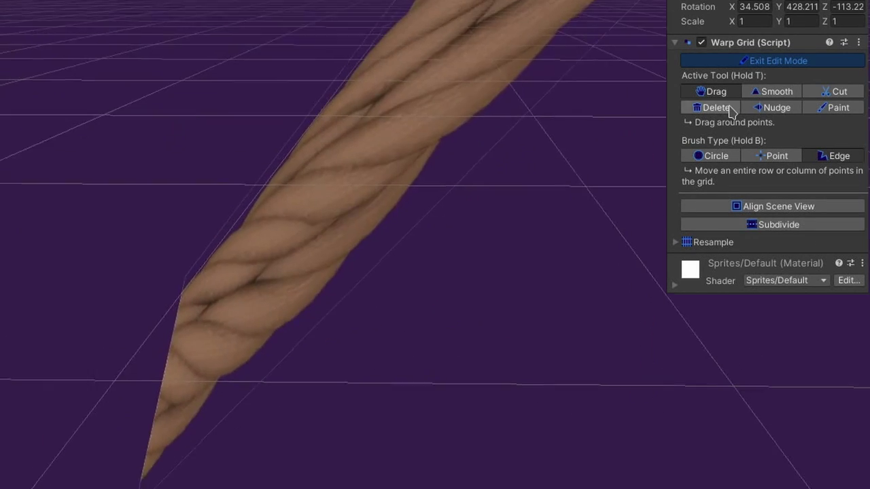
Activate the Delete tool and align the scene view with the rotated rope grid.
left_click(714, 107)
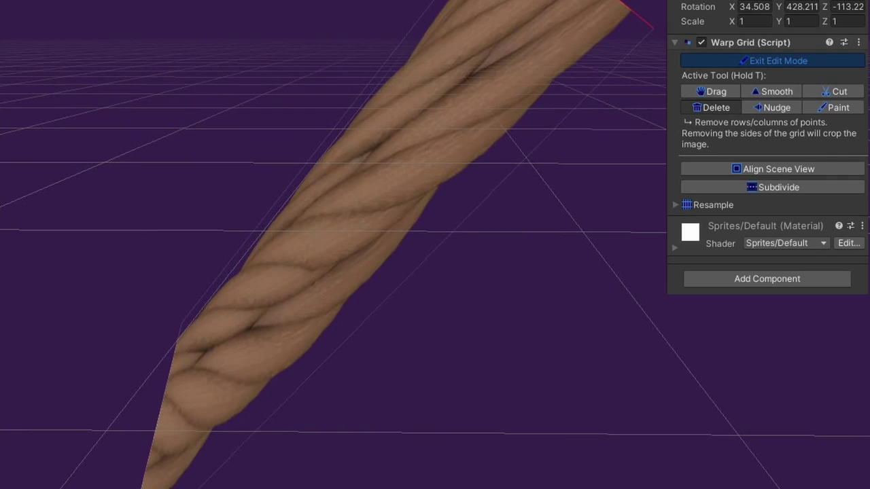
scroll(408, 238, "down", 2)
left_click_drag(422, 238, 401, 283, "alt")
left_click(780, 170)
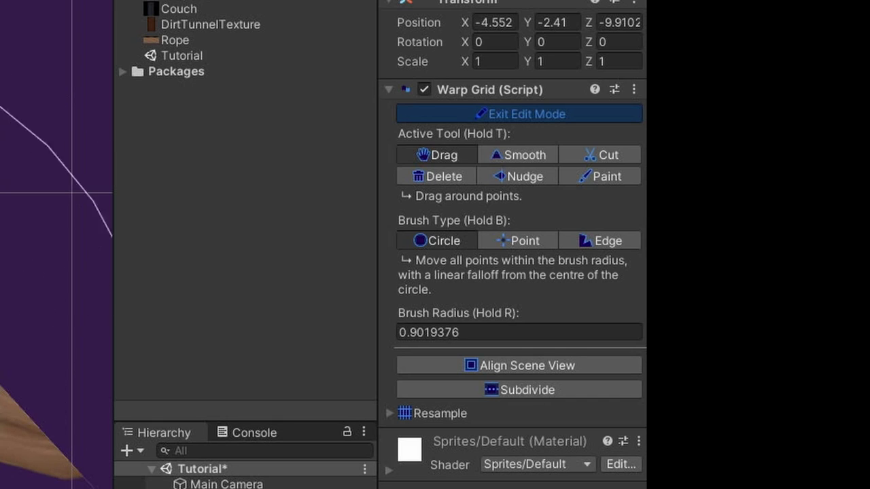
Leave edit mode, try different tint colours for the Warp Grid, and assign Default-Material as its material.
left_click(558, 112)
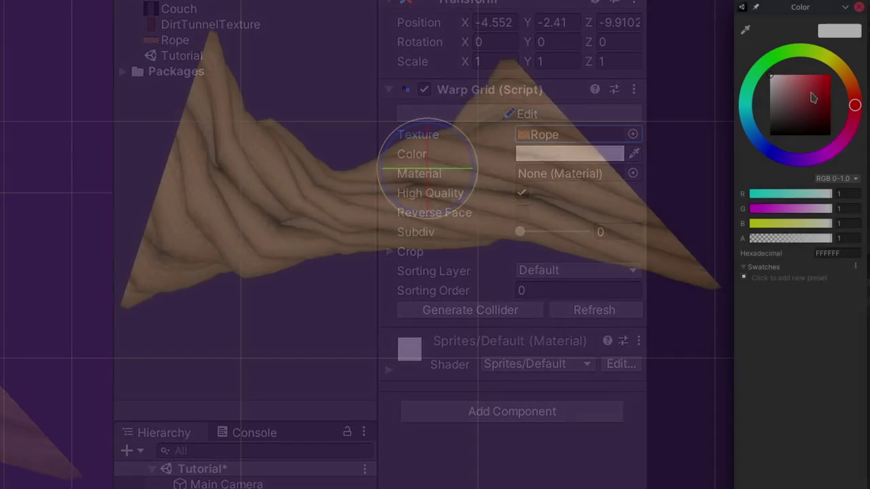
left_click_drag(778, 89, 735, 48)
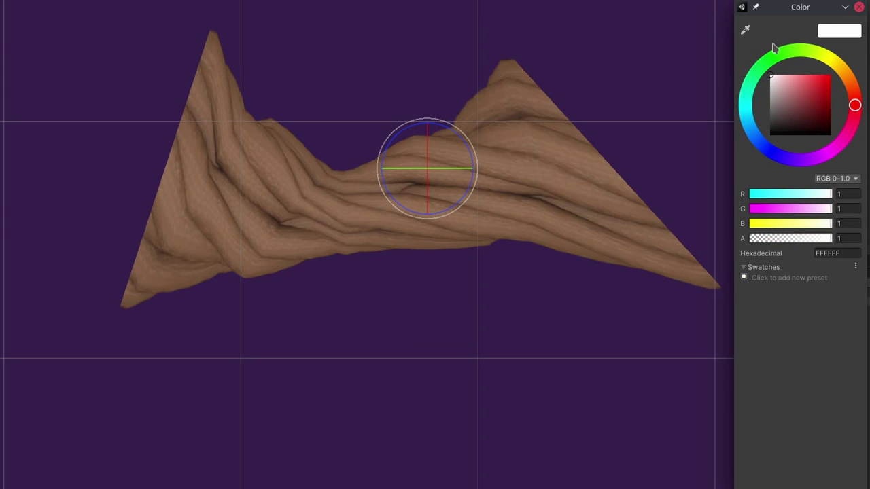
left_click(770, 59)
left_click(794, 91)
left_click_drag(796, 95, 808, 81)
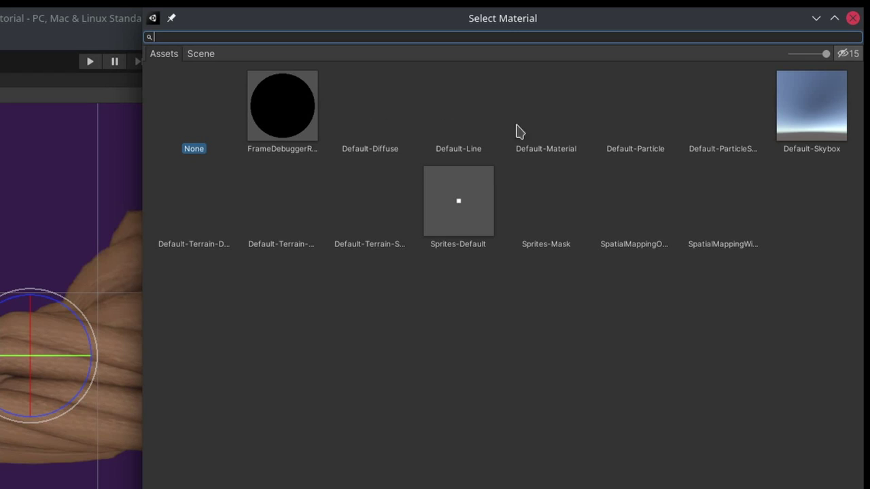
double_click(544, 125)
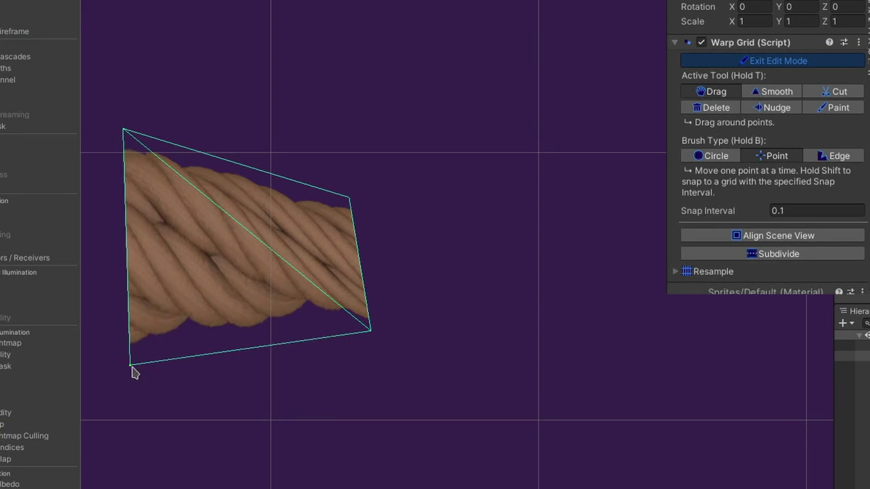
Adjust the grid's lower-left and upper-right corner points with the Point brush, and enable High Quality.
mouse_move(132, 369)
left_mouse_down()
mouse_move(116, 405)
mouse_move(128, 382)
left_mouse_up()
mouse_move(351, 198)
left_mouse_down()
mouse_move(371, 207)
mouse_move(353, 198)
left_mouse_up()
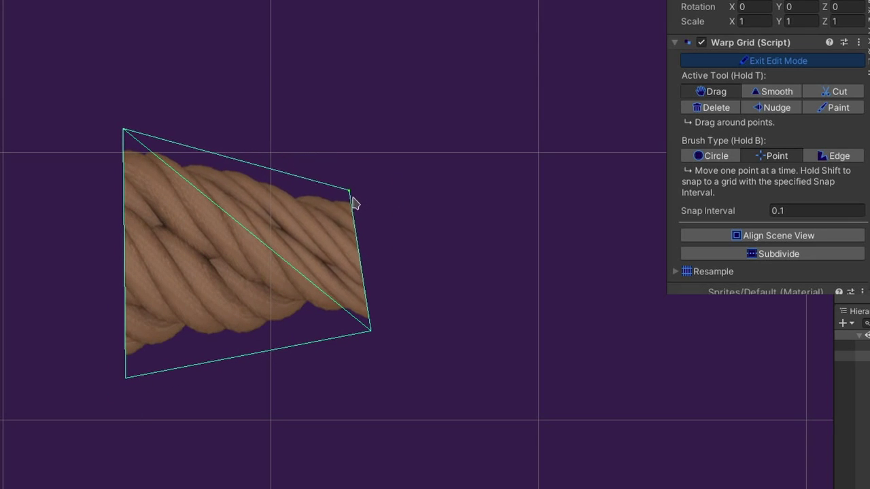
left_click(742, 63)
left_click(773, 120)
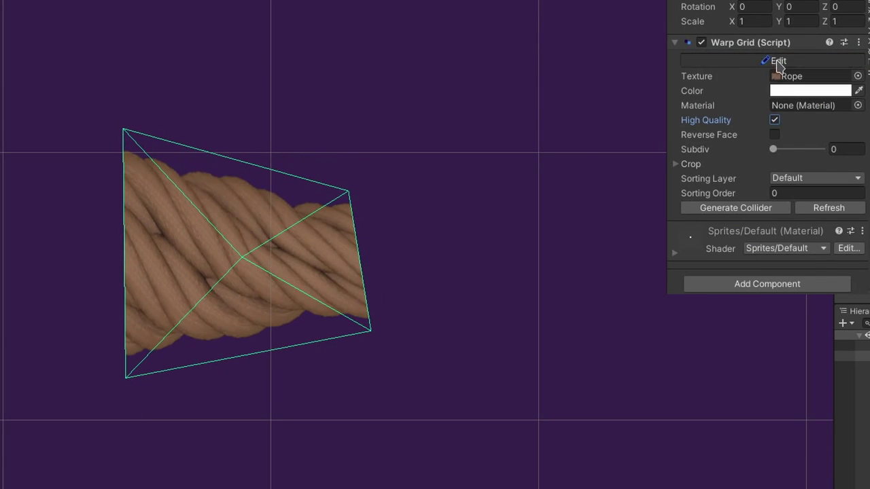
Return to edit mode and reposition the grid's four corner points into a shape that narrows toward the right.
left_click(777, 62)
mouse_move(352, 213)
left_mouse_down()
mouse_move(392, 173)
mouse_move(410, 169)
mouse_move(358, 211)
left_mouse_up()
scroll(397, 219, "up", 2)
middle_click_drag(398, 220, 580, 226)
left_click_drag(523, 178, 536, 165)
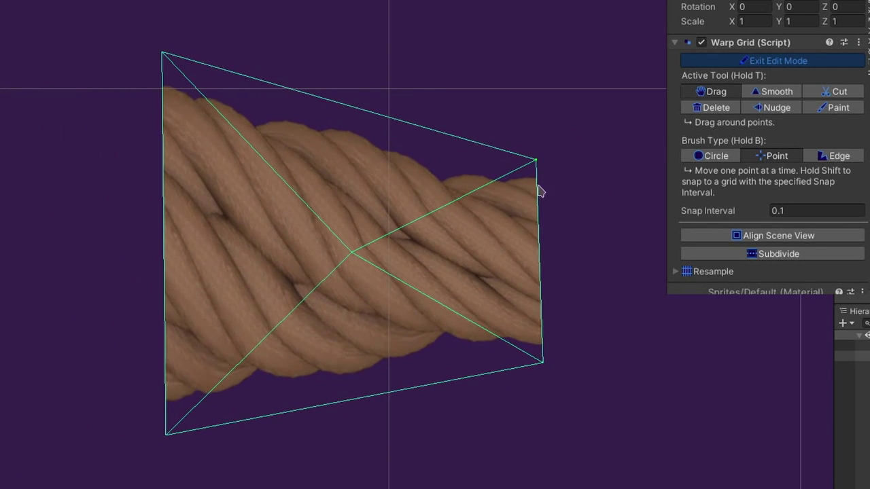
mouse_move(539, 360)
left_mouse_down()
mouse_move(501, 349)
mouse_move(507, 385)
mouse_move(538, 390)
mouse_move(536, 352)
left_mouse_up()
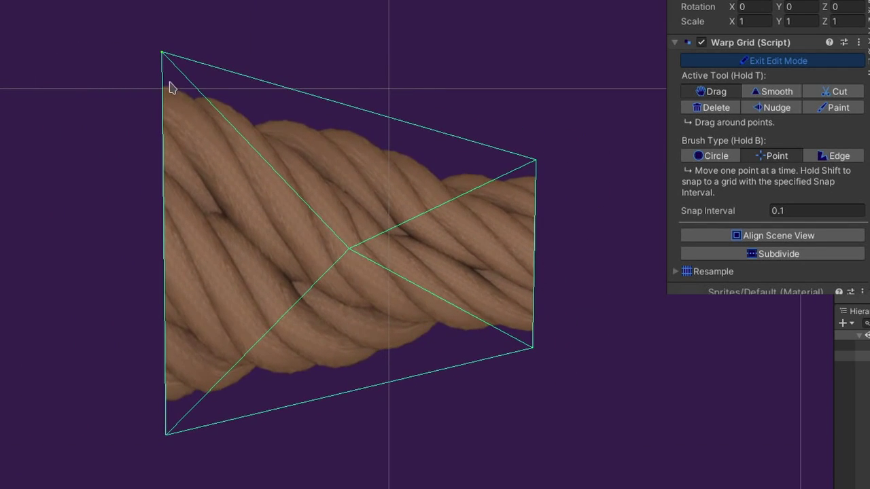
left_click_drag(170, 85, 148, 67)
left_click_drag(175, 437, 151, 450)
Disable High Quality on the Warp Grid and pull its lower-right corner point outward.
left_click(740, 61)
left_click(775, 120)
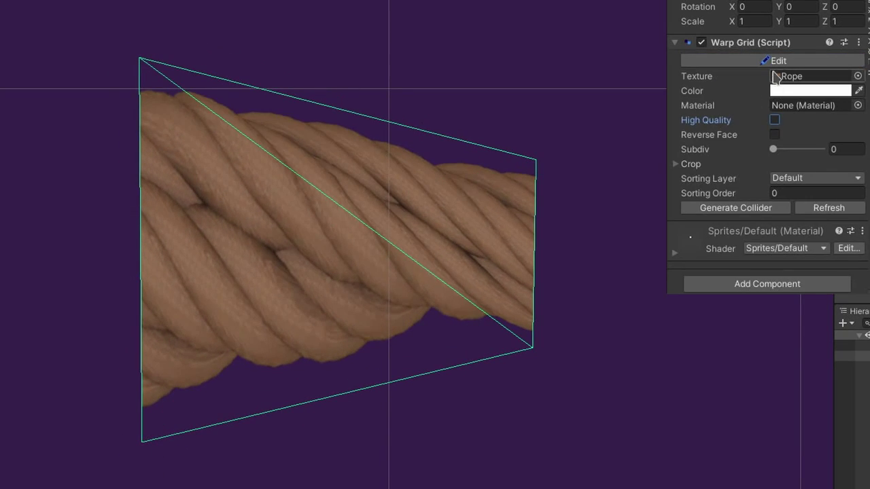
left_click(779, 61)
left_click_drag(536, 349, 578, 356)
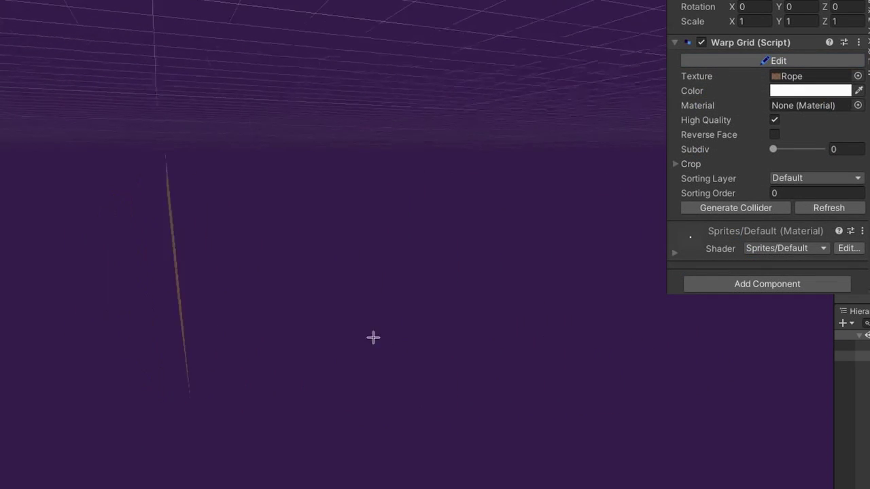
View the Default-Material grid from both sides and toggle Reverse Face repeatedly, leaving it enabled.
left_click_drag(373, 338, 769, 331, "alt")
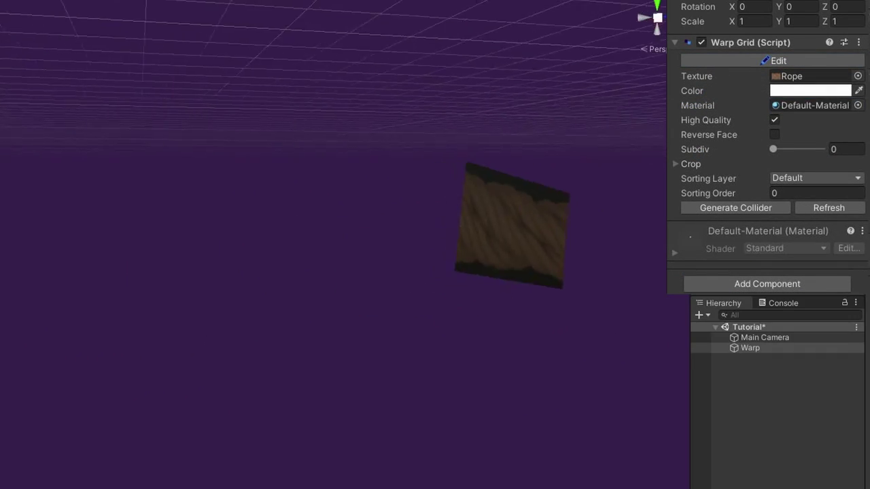
left_click_drag(666, 211, 442, 210, "alt")
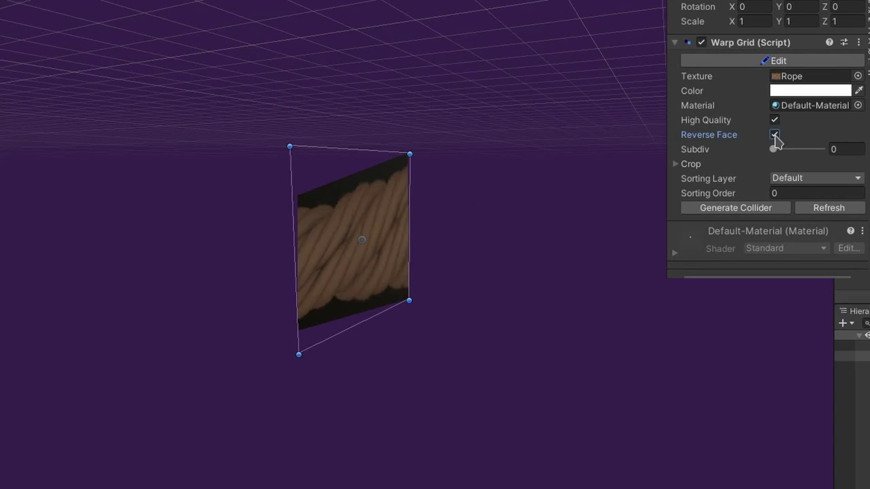
left_click(775, 136)
left_click(775, 135)
left_click(775, 135)
left_click(775, 136)
left_click(775, 135)
left_click(775, 136)
Drag the upper-right corner point across the grid to turn it back to front, flip it back, and leave edit mode.
left_click(771, 61)
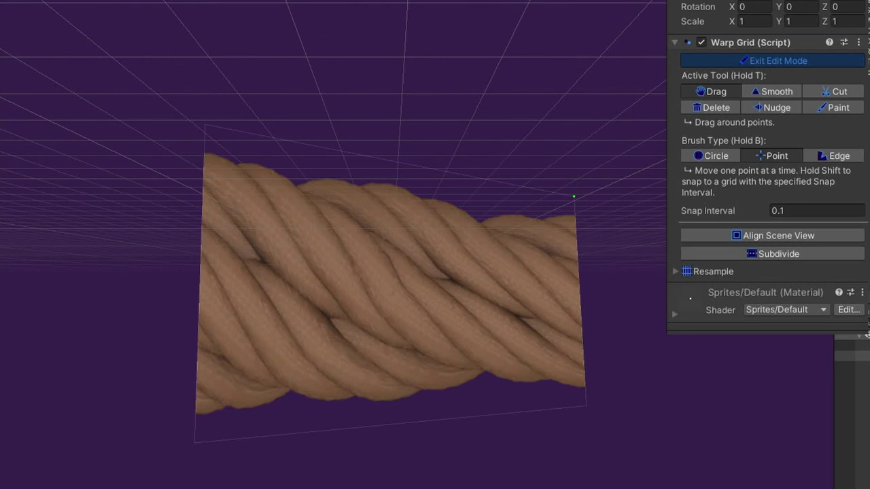
left_click_drag(582, 199, 790, 466)
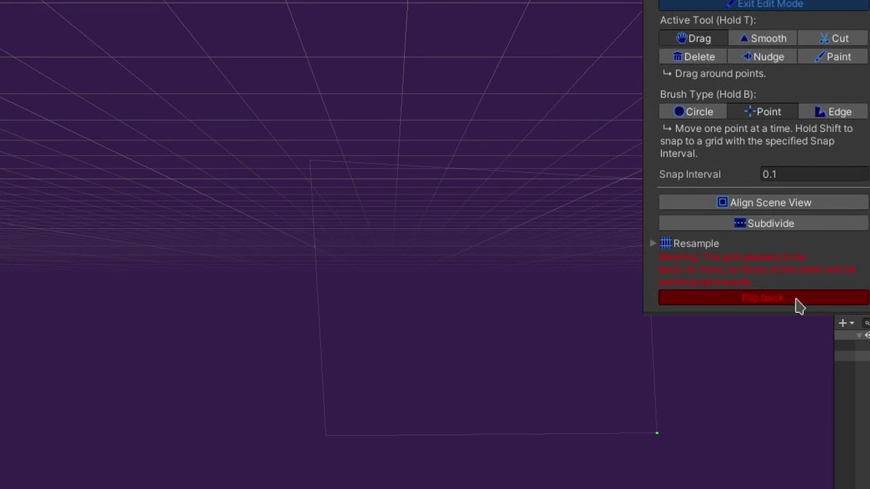
left_click(799, 299)
left_click(735, 4)
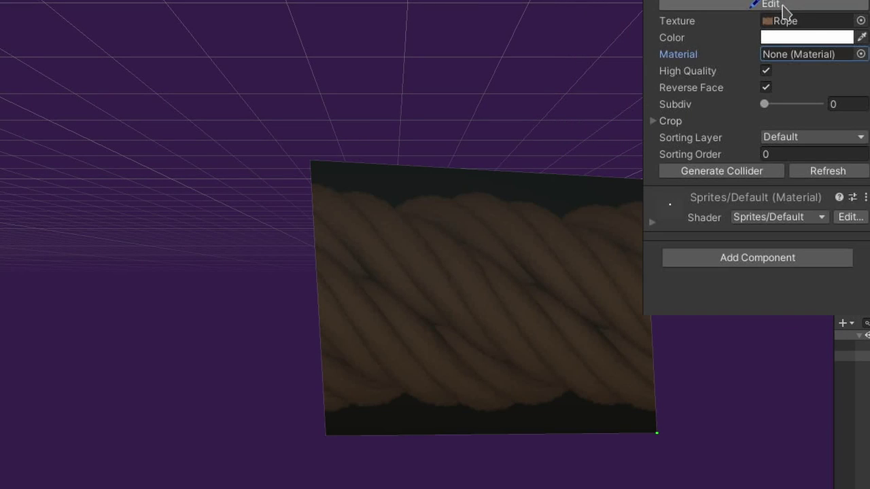
Toggle Reverse Face off and on repeatedly on the rope Warp Grid with no material assigned.
left_click(766, 88)
left_click(766, 88)
left_click(766, 88)
left_click(766, 88)
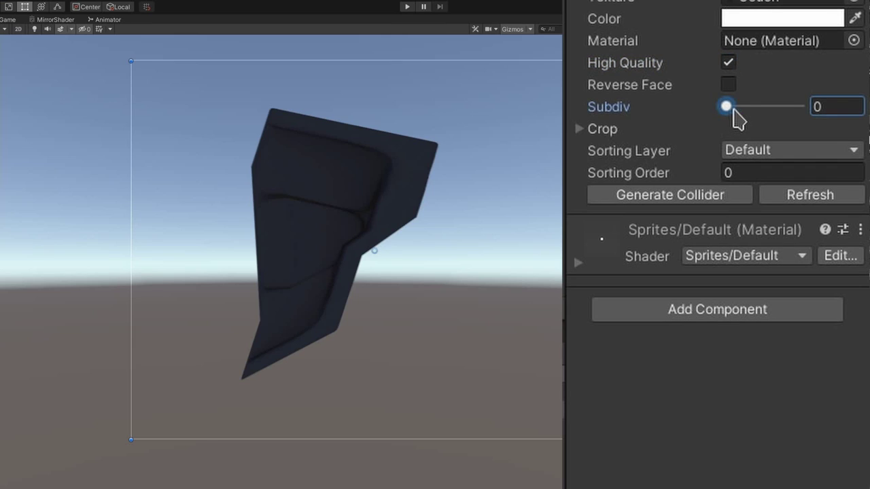
Set the couch Warp Grid's Subdiv to 3 and crop it by about 0.29 left, 0.35 right, 0.06 bottom and 0.06 top.
left_click_drag(734, 112, 783, 107)
left_click(605, 132)
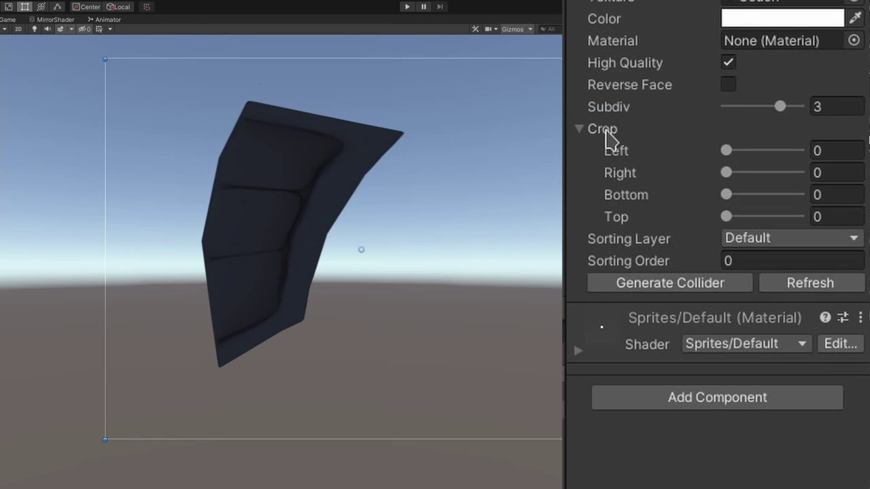
left_click_drag(730, 149, 759, 151)
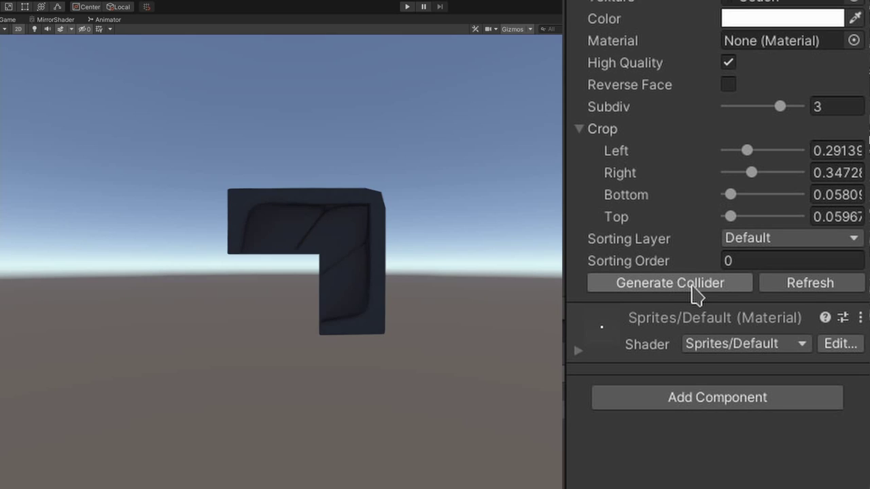
Generate a Polygon Collider 2D from the couch grid and frame it in the Scene view with skybox effects turned off.
left_click(696, 287)
key("f")
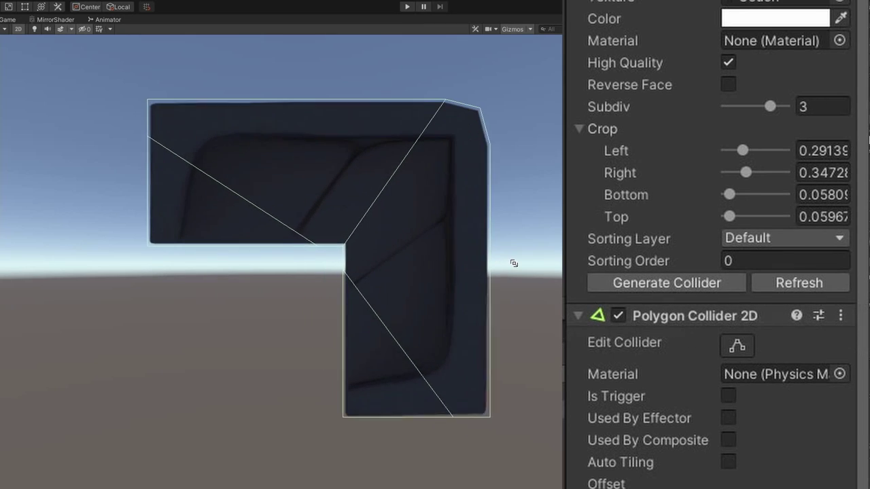
left_click(65, 29)
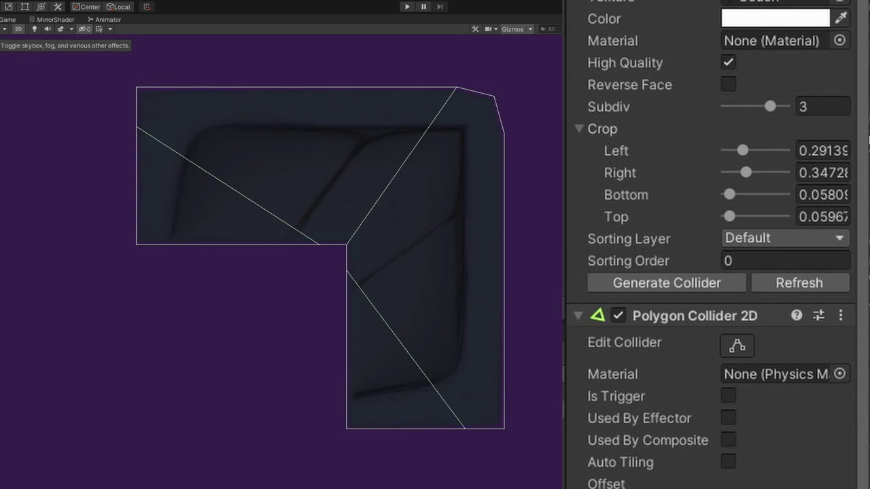
left_click(579, 317)
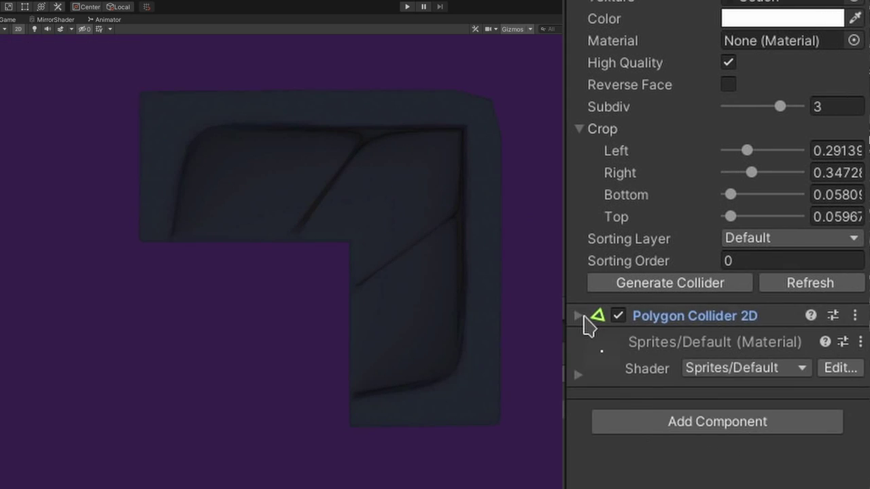
left_click(579, 316)
Show the couch grid's components in the Debug Inspector and set its Mesh Renderer material to None.
left_click(840, 374)
double_click(482, 40)
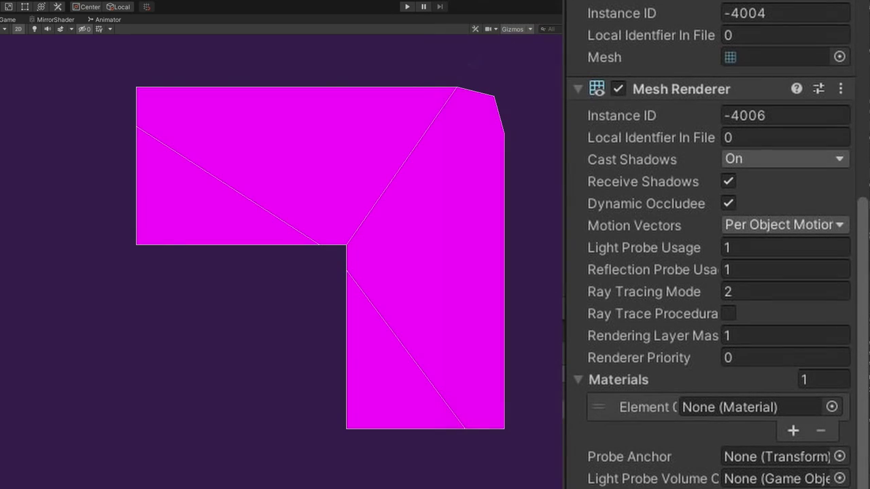
scroll(867, 367, "down", 10)
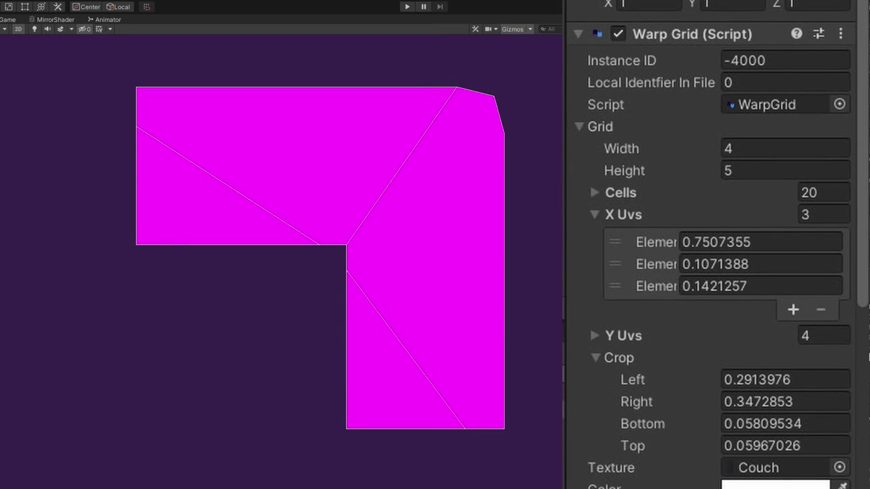
Return the Inspector to Normal mode and refresh the couch Warp Grid to rebuild it.
left_click(861, 2)
left_click(815, 2)
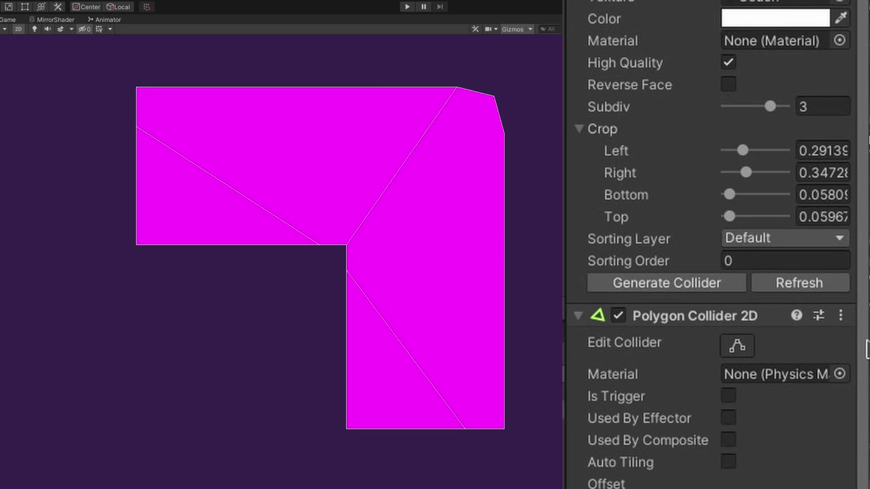
left_click(831, 292)
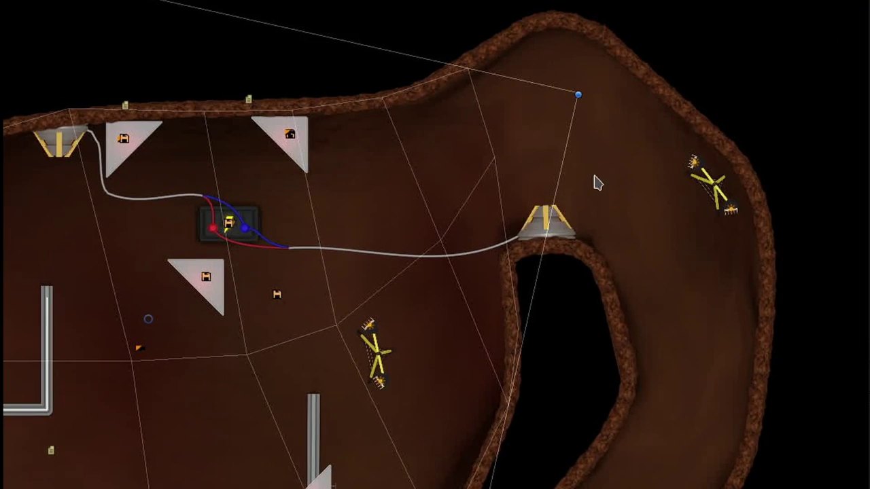
Select different Warp Grids along the cave tunnel level to examine how their meshes form the floor and walls.
left_click(594, 176)
left_click(674, 469)
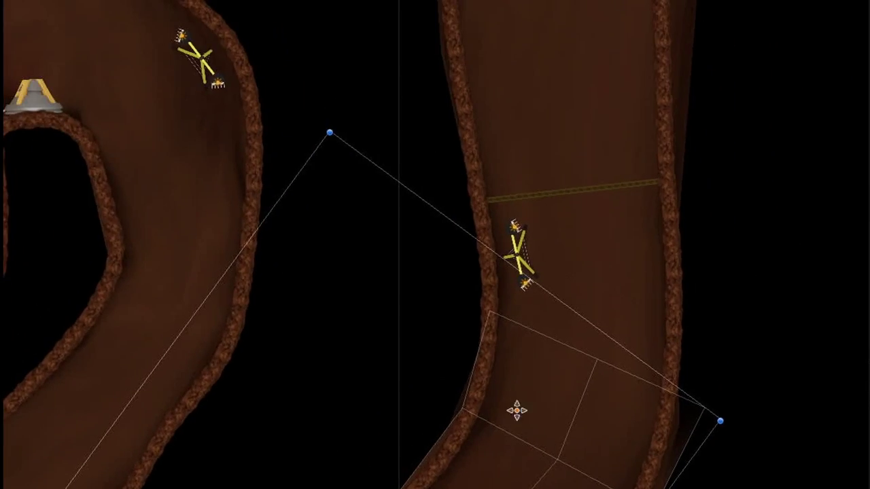
middle_click_drag(516, 411, 509, 426)
left_click(646, 291)
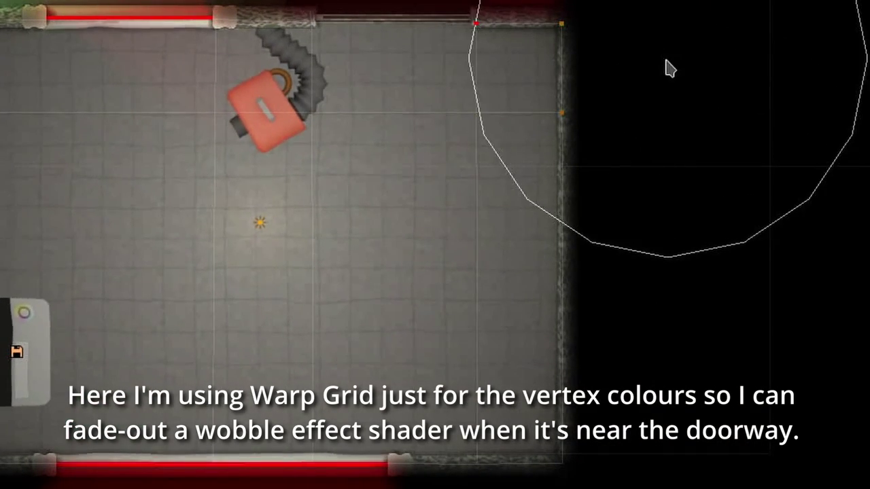
Deselect the room's Warp Grid and examine the floor around the doorway up close for the wobble effect's fade-out.
left_click(719, 102)
scroll(497, 157, "up", 8)
middle_click_drag(585, 95, 693, 398)
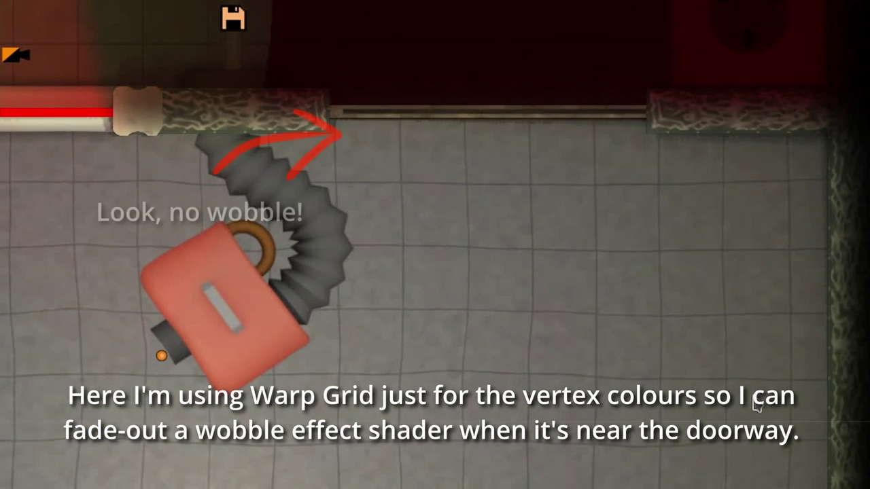